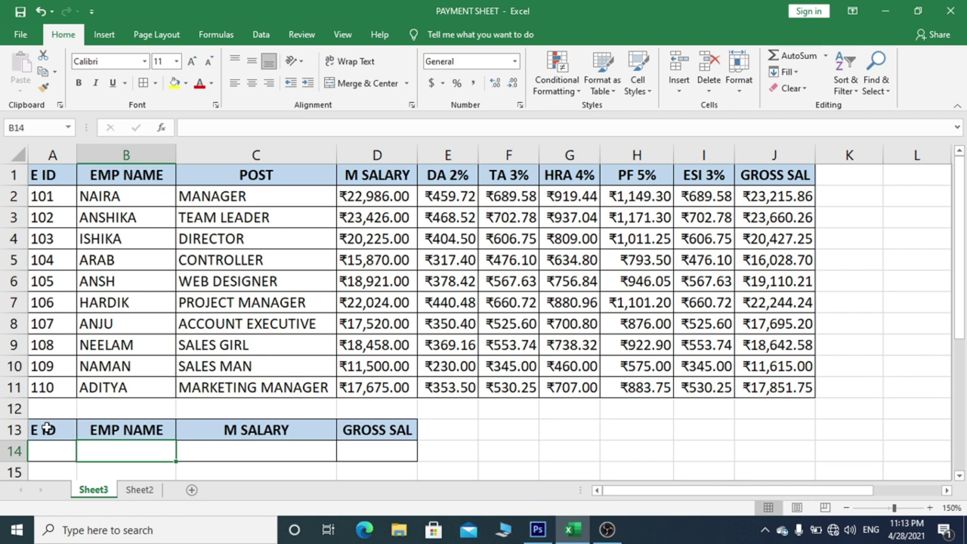
# Review the lookup row's E ID, EMP NAME, M SALARY and GROSS SAL cells.
pyautogui.click(45, 450)
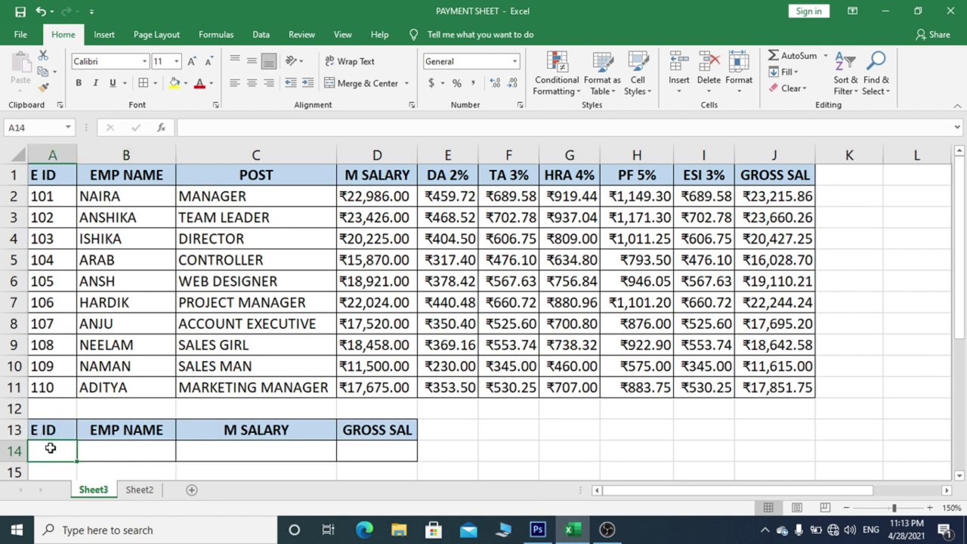
pyautogui.click(144, 449)
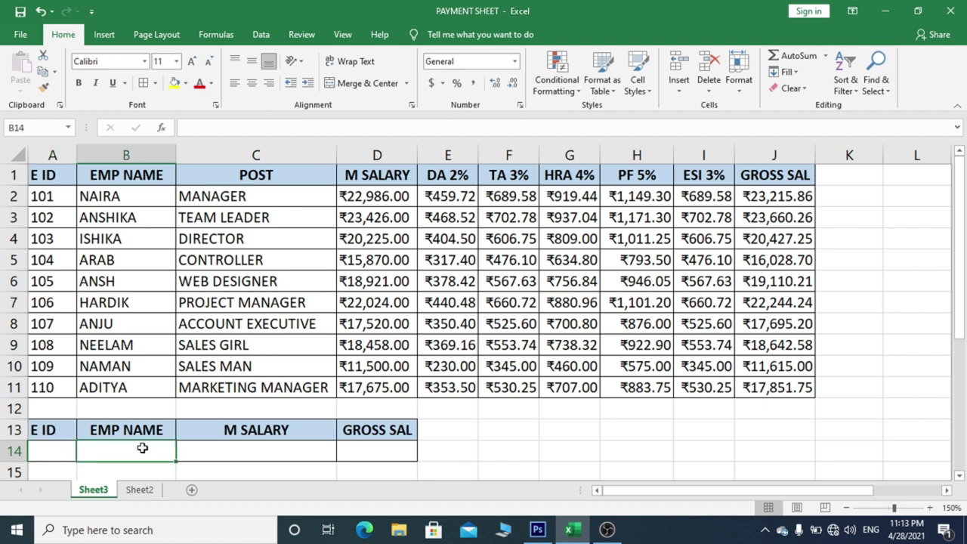
pyautogui.click(233, 453)
pyautogui.click(372, 454)
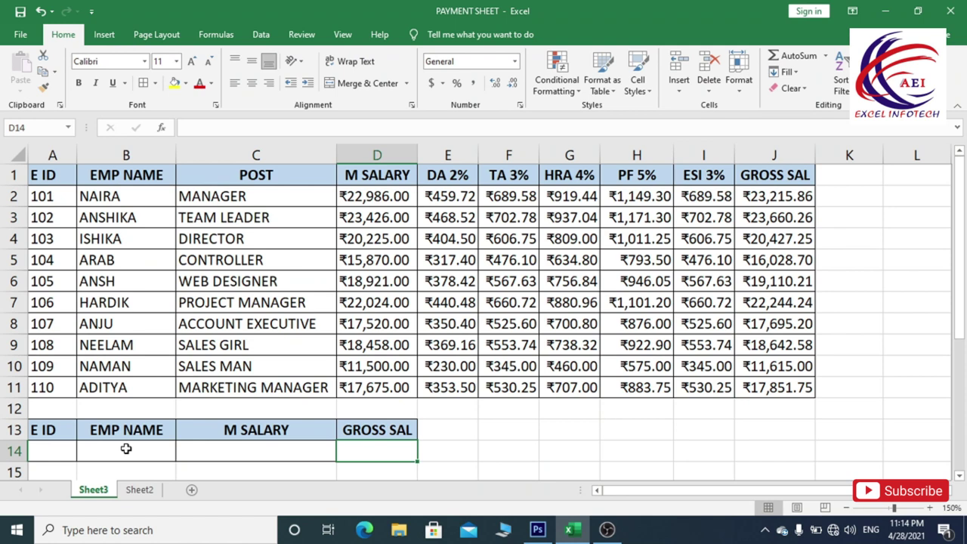
# Begin =VLOOKUP(A14, in B14, using A14 as the lookup value.
pyautogui.click(127, 451)
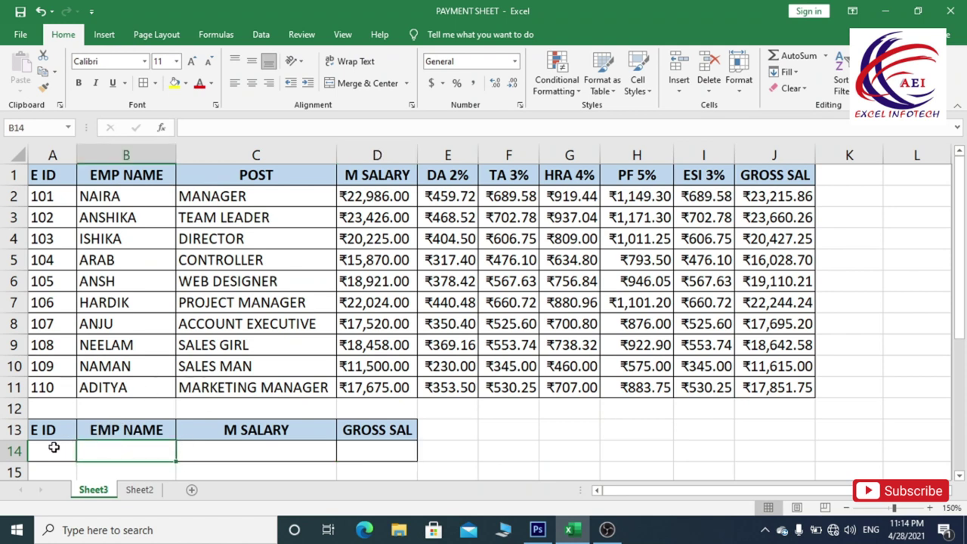
pyautogui.click(54, 448)
pyautogui.click(136, 451)
pyautogui.write('=')
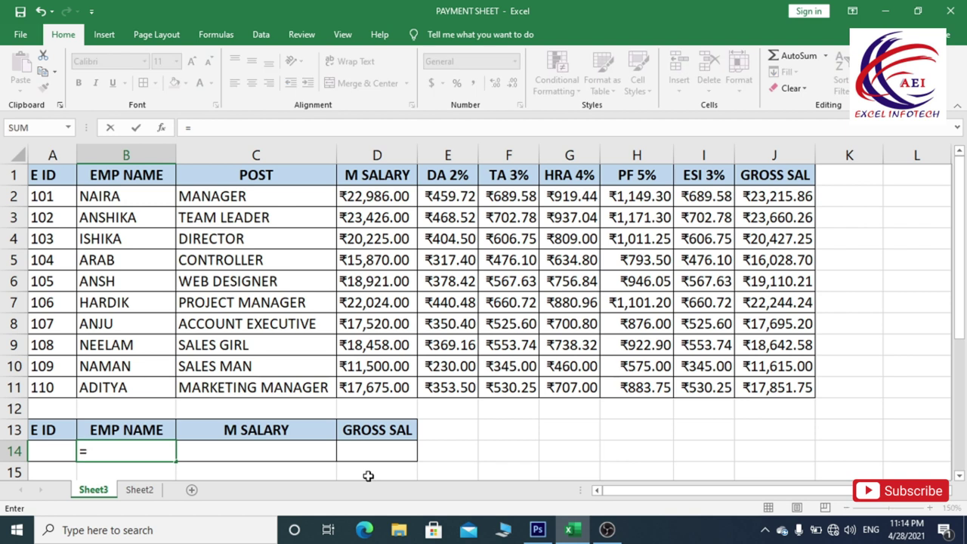
pyautogui.write('VL')
pyautogui.press('Tab')
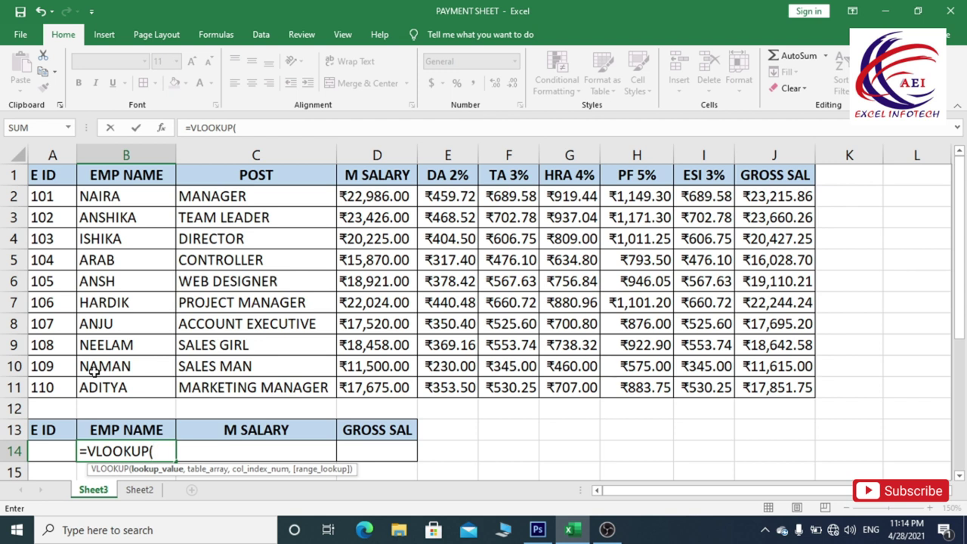
pyautogui.click(44, 452)
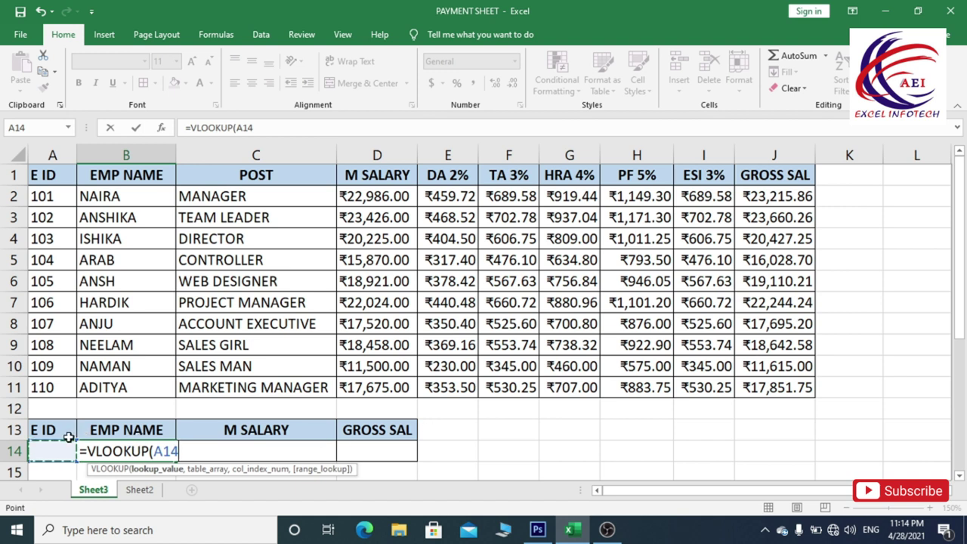
pyautogui.write(',')
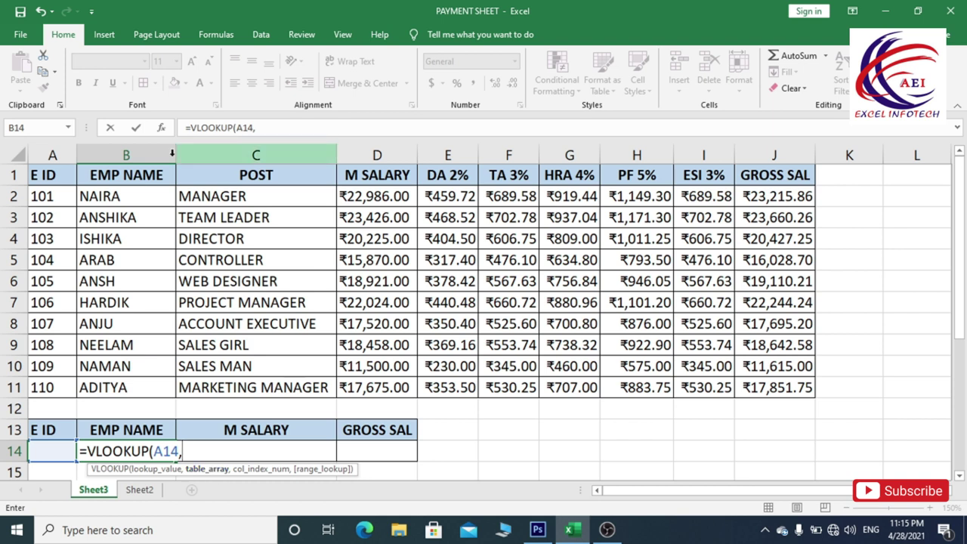
# Complete B14 as =VLOOKUP(A14,A1:J11,2,0) for an exact match on column 2.
pyautogui.moveTo(47, 176); pyautogui.dragTo(808, 386)
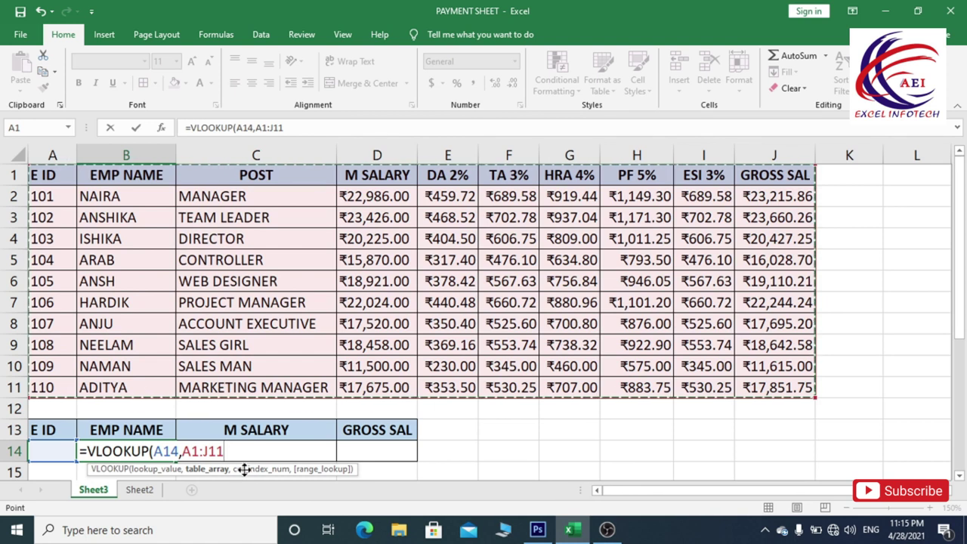
pyautogui.write(',')
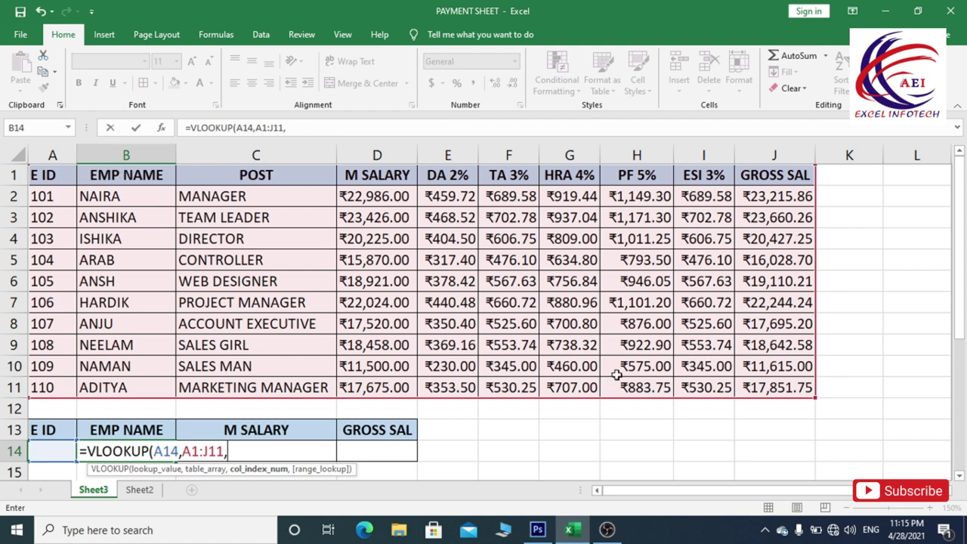
pyautogui.write('2')
pyautogui.write(',')
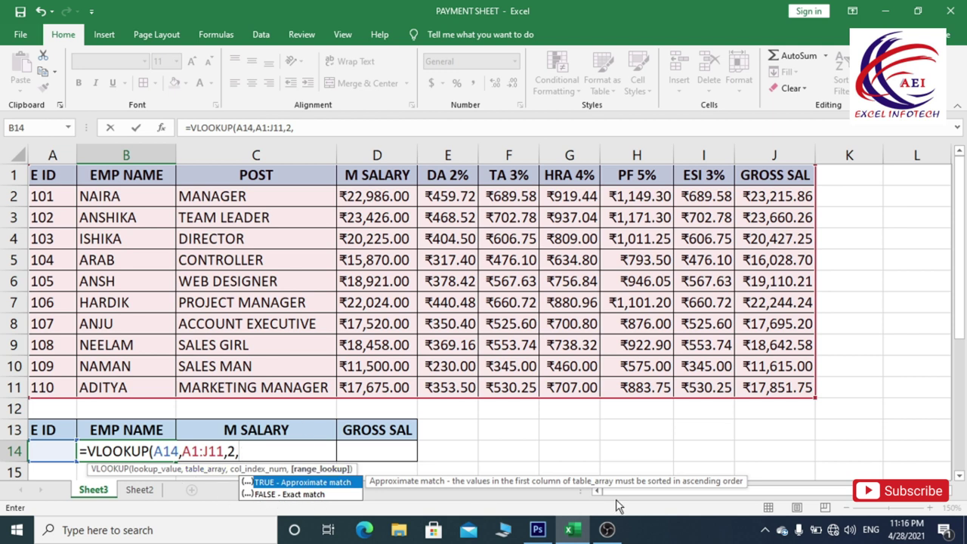
pyautogui.write('0')
pyautogui.write(')')
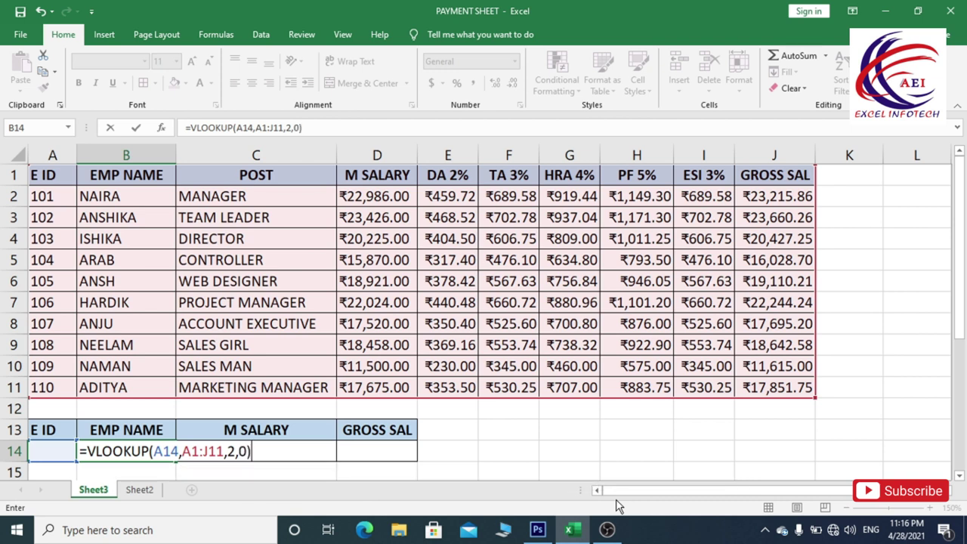
pyautogui.press('Return')
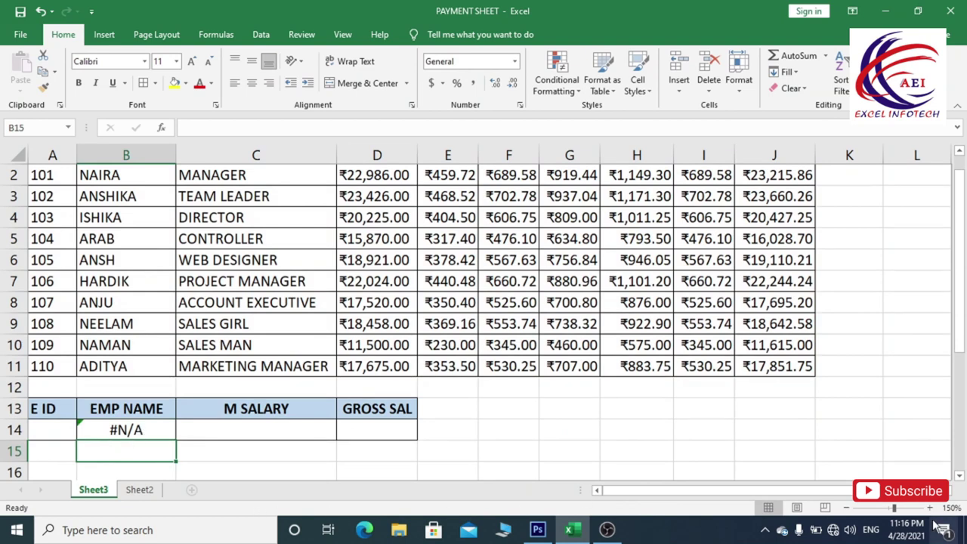
# Zoom out to see the whole table and enter E ID 104 in A14.
pyautogui.click(846, 508)
pyautogui.scroll(1, 454, 442)
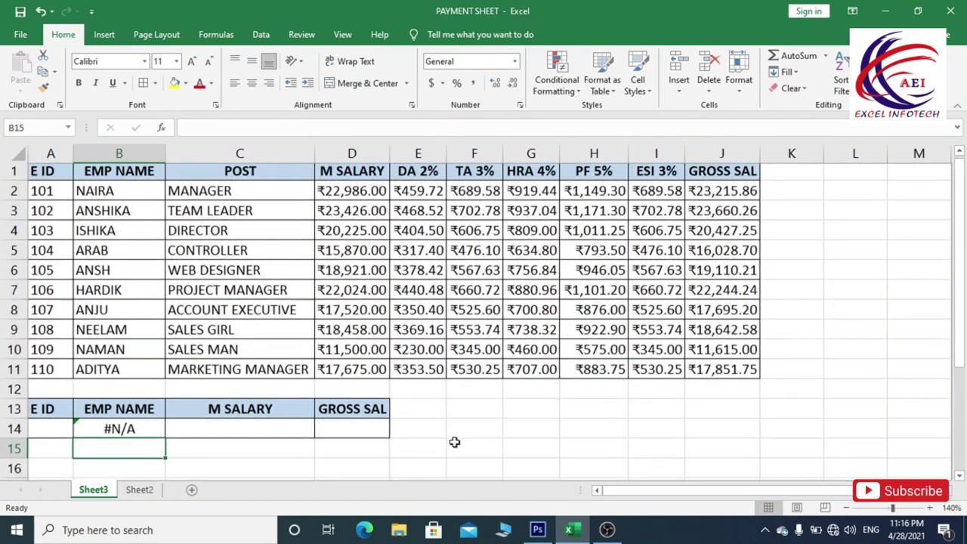
pyautogui.click(133, 429)
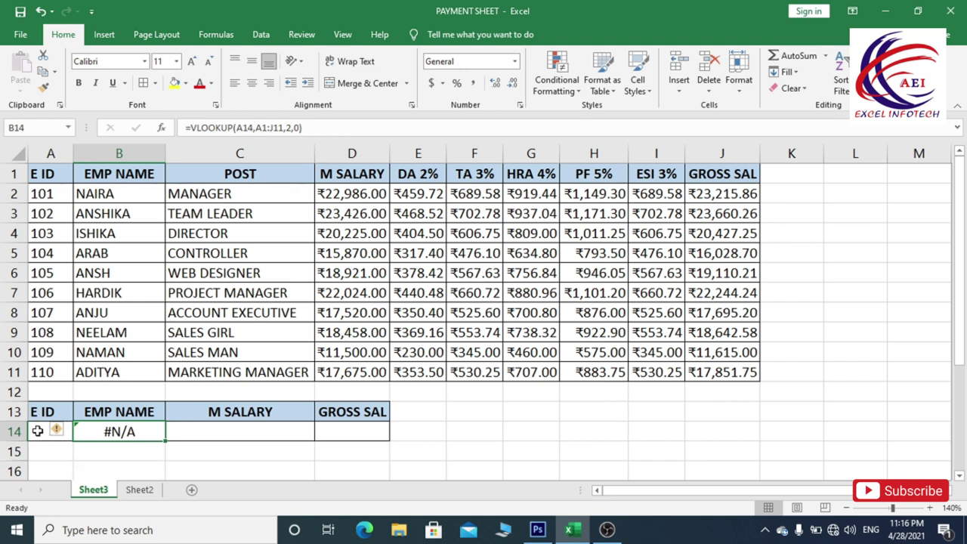
pyautogui.click(39, 428)
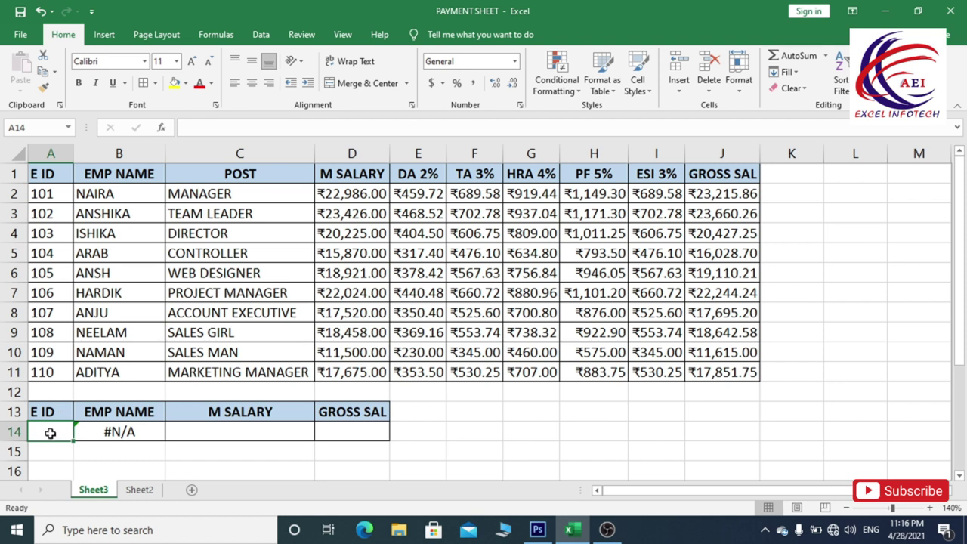
pyautogui.write('104')
pyautogui.press('Return')
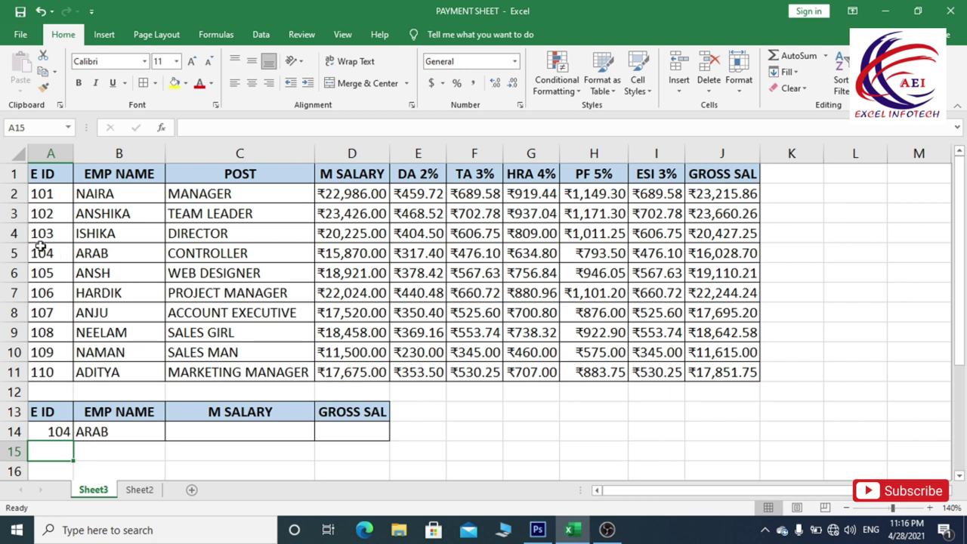
# Confirm B14 returns ARAB, then review the table's E ID, EMP NAME, POST and M SALARY columns.
pyautogui.click(106, 255)
pyautogui.click(106, 430)
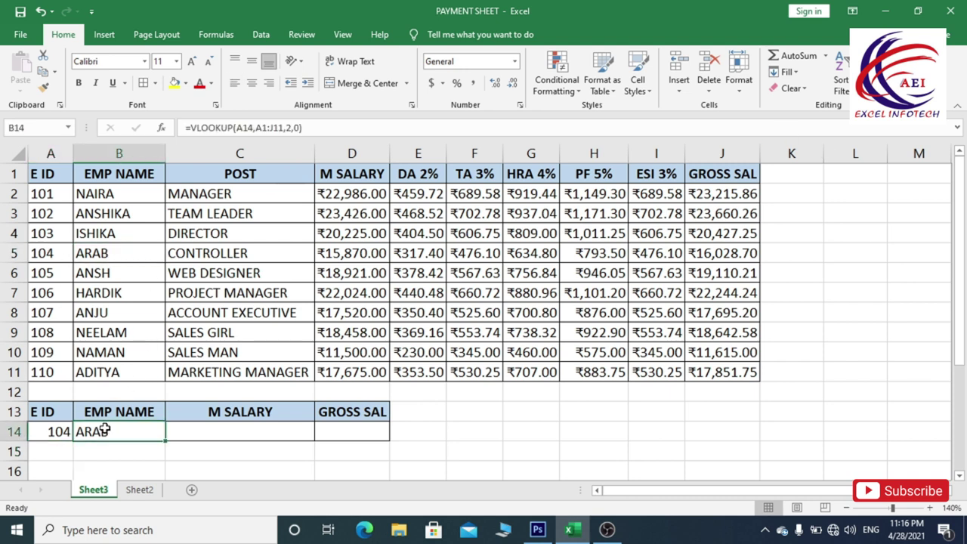
pyautogui.click(262, 431)
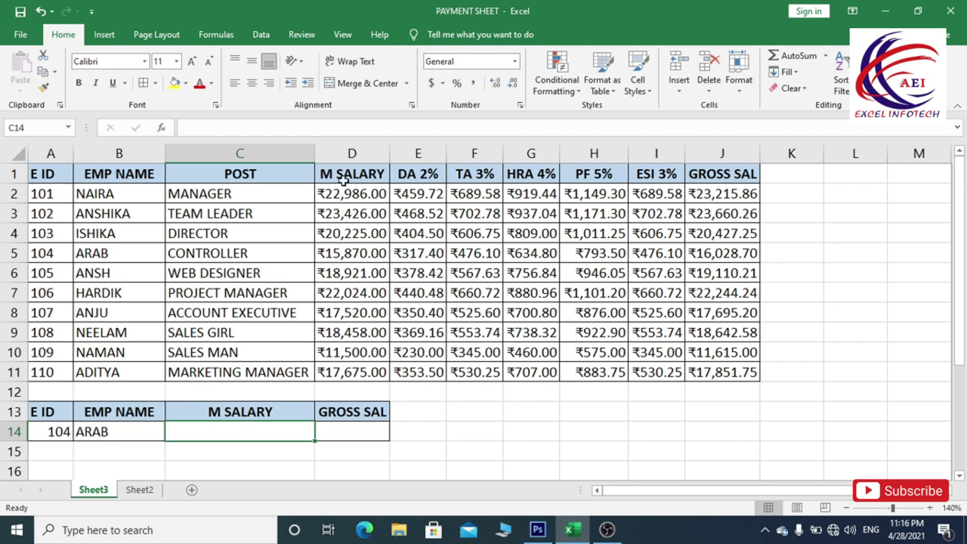
pyautogui.click(48, 191)
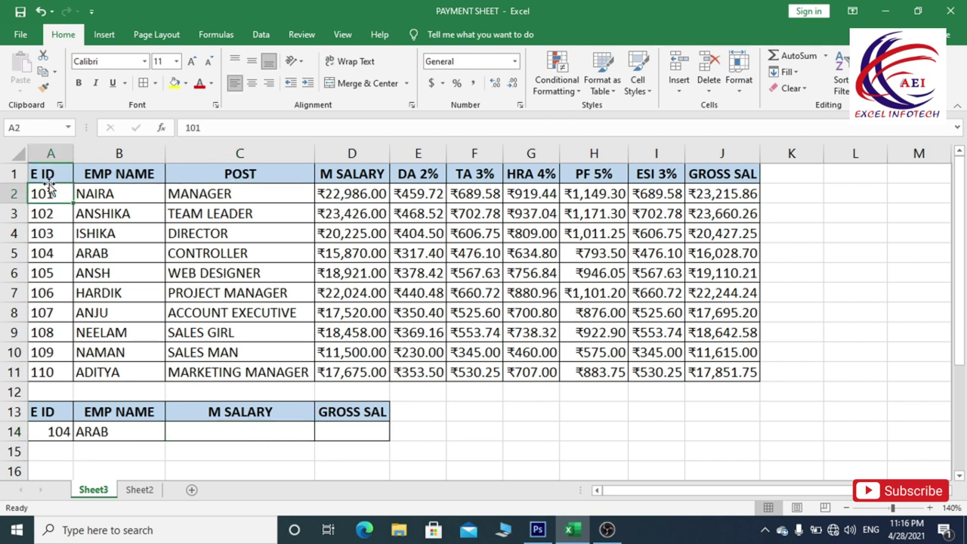
pyautogui.click(122, 178)
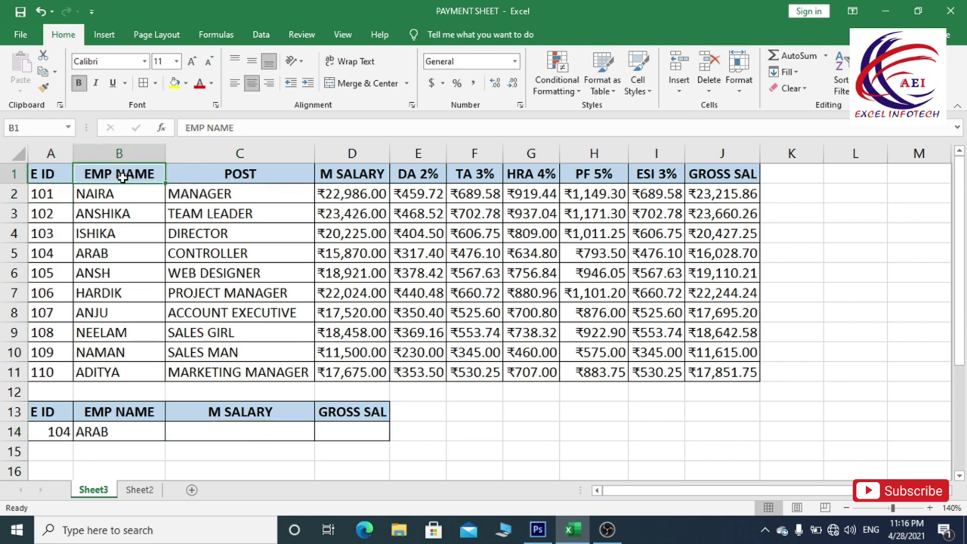
pyautogui.click(236, 176)
pyautogui.click(354, 173)
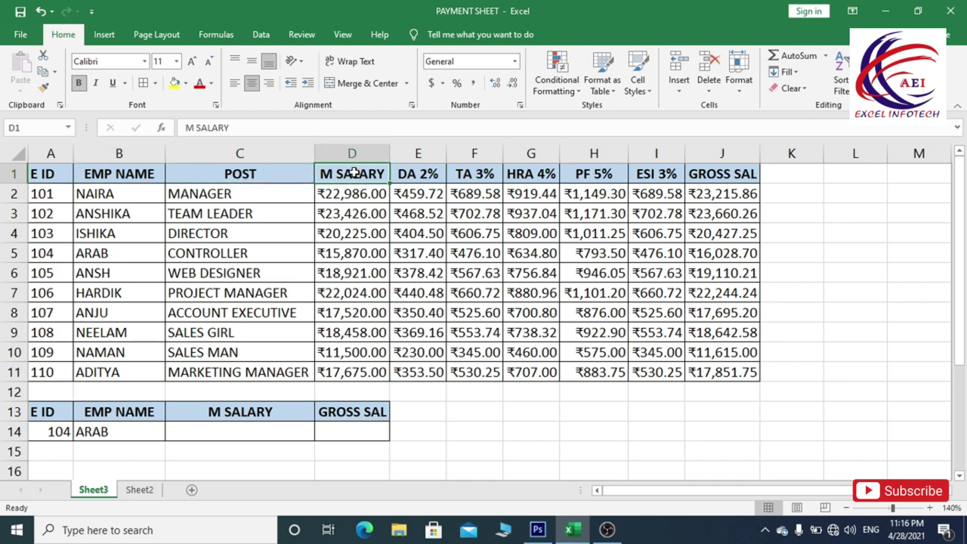
pyautogui.click(239, 430)
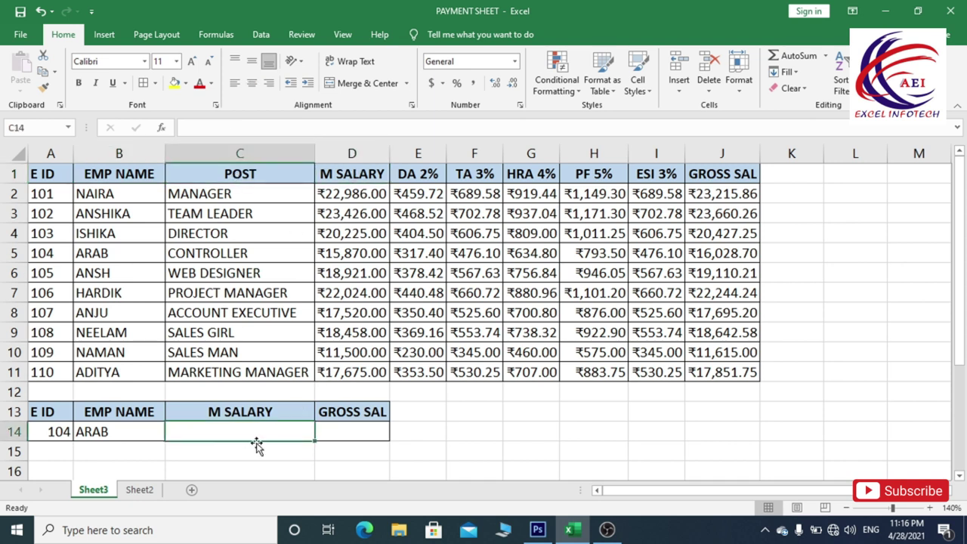
# Enter =VLOOKUP(A14,A1:J11,4,0) in C14 so it returns the 15870 monthly salary.
pyautogui.write('=VL')
pyautogui.press('Tab')
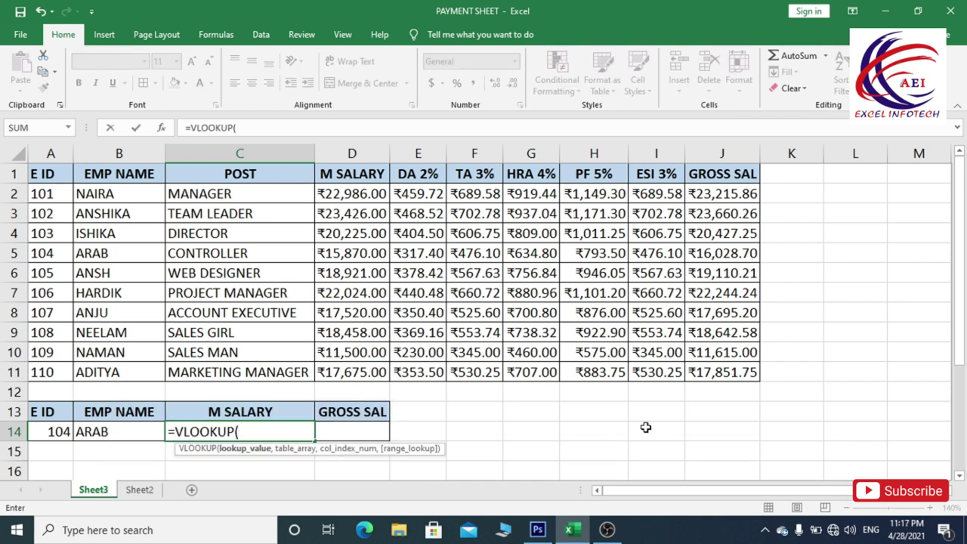
pyautogui.click(51, 436)
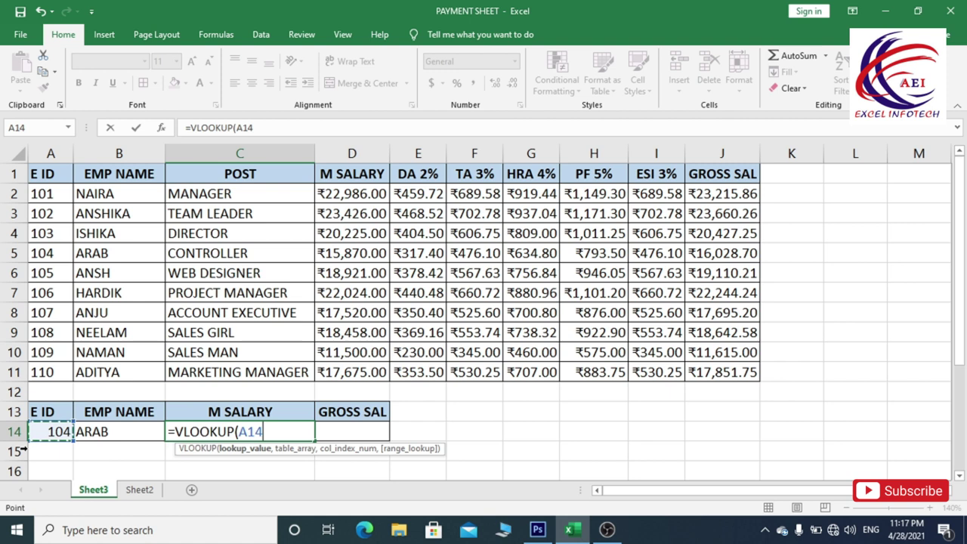
pyautogui.write(',')
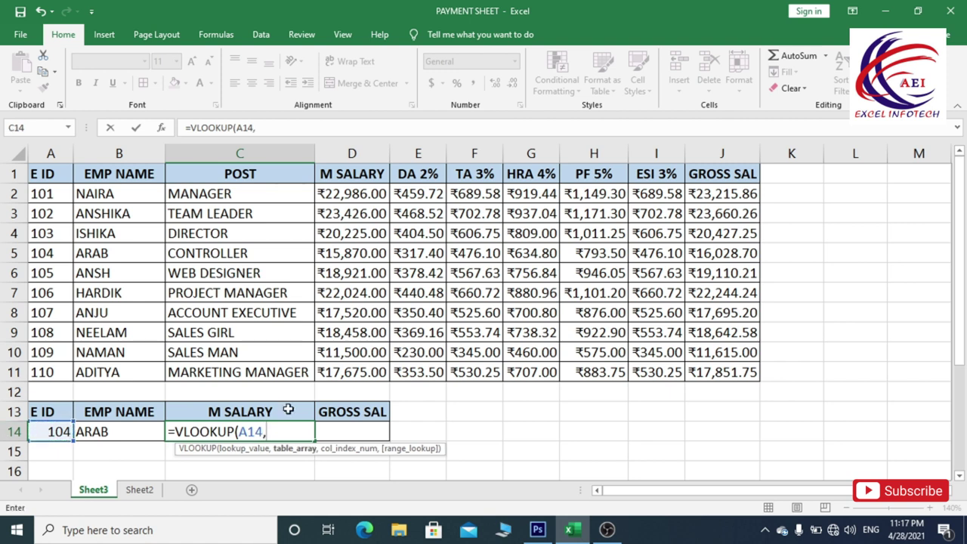
pyautogui.moveTo(38, 172); pyautogui.dragTo(745, 372)
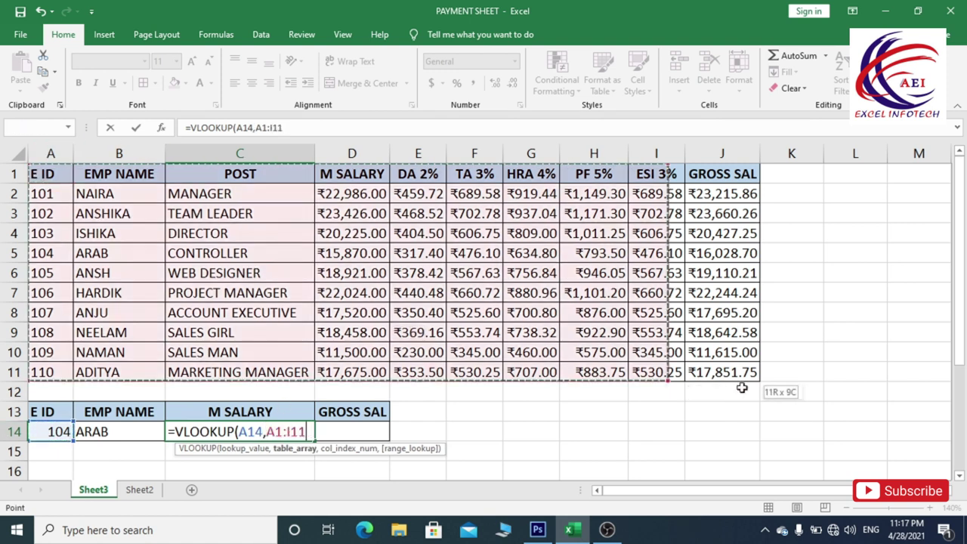
pyautogui.write(',')
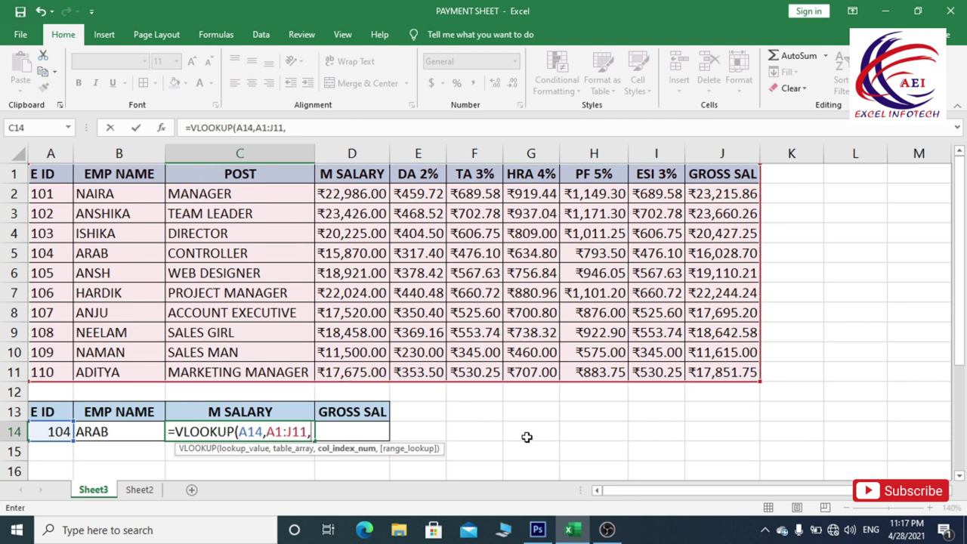
pyautogui.write('4')
pyautogui.write(',')
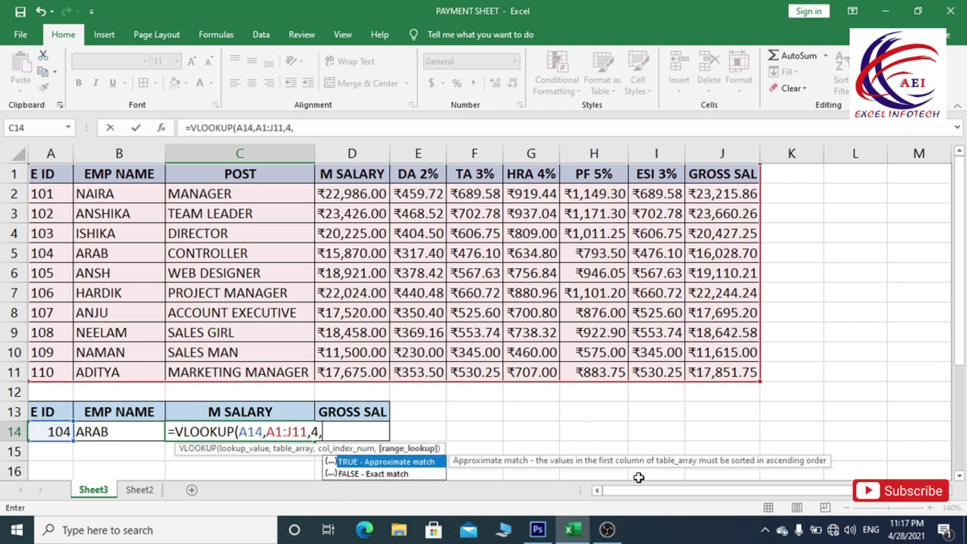
pyautogui.write('0')
pyautogui.write(')')
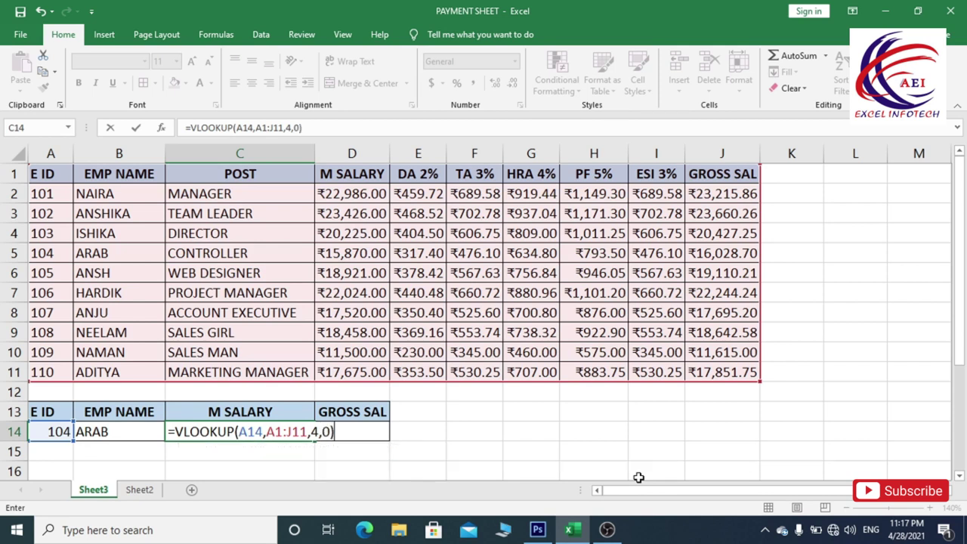
pyautogui.press('Return')
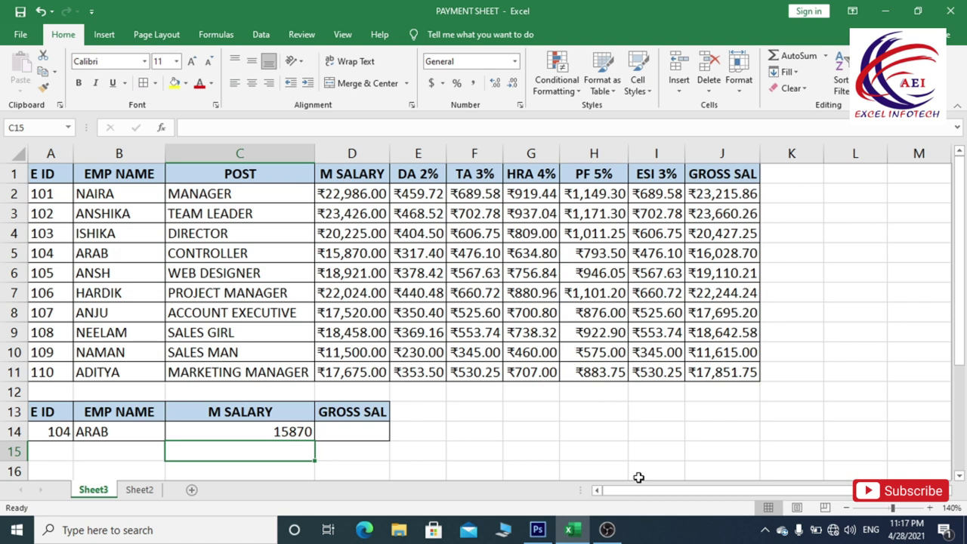
pyautogui.click(227, 433)
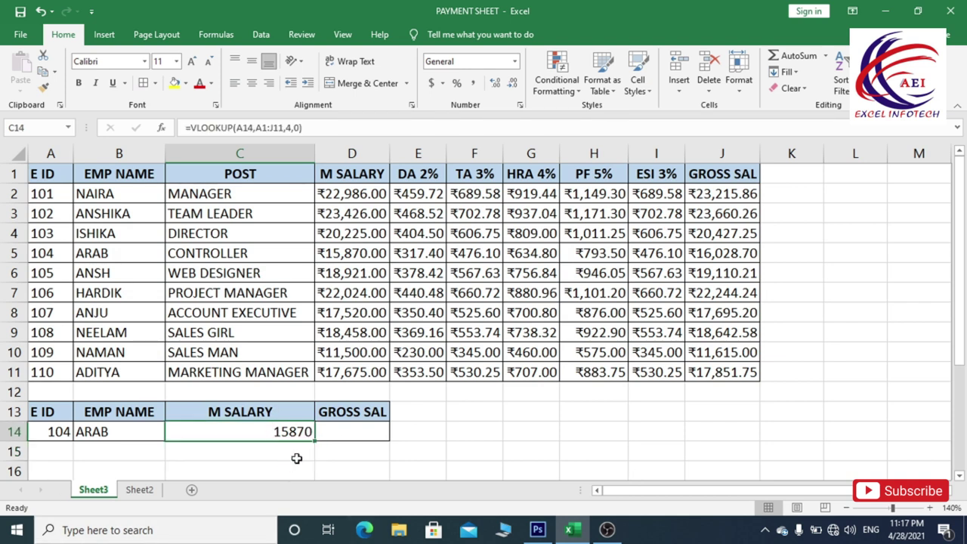
# Enter =VLOOKUP(A14,A1:J11,10,0) in D14 to fetch the gross salary from column 10.
pyautogui.click(340, 433)
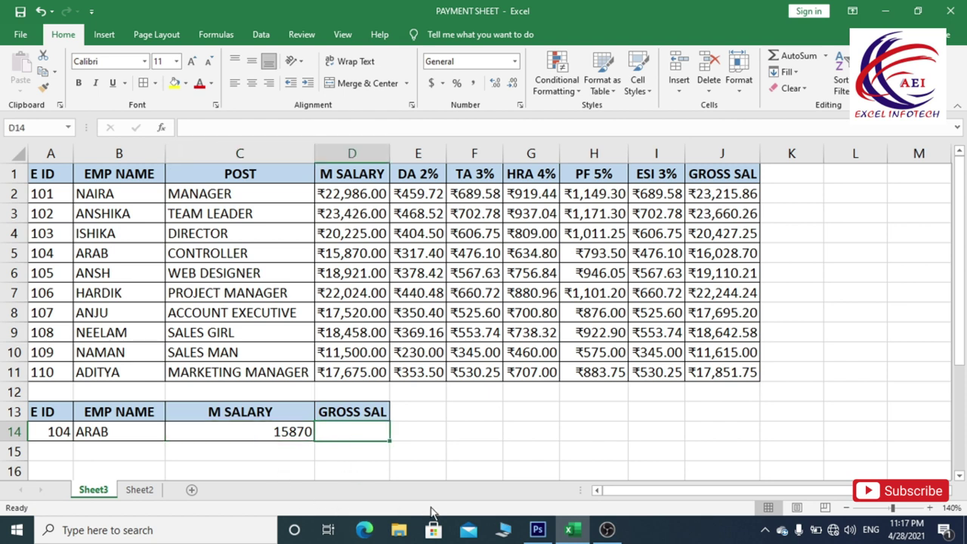
pyautogui.write('=VL')
pyautogui.press('Tab')
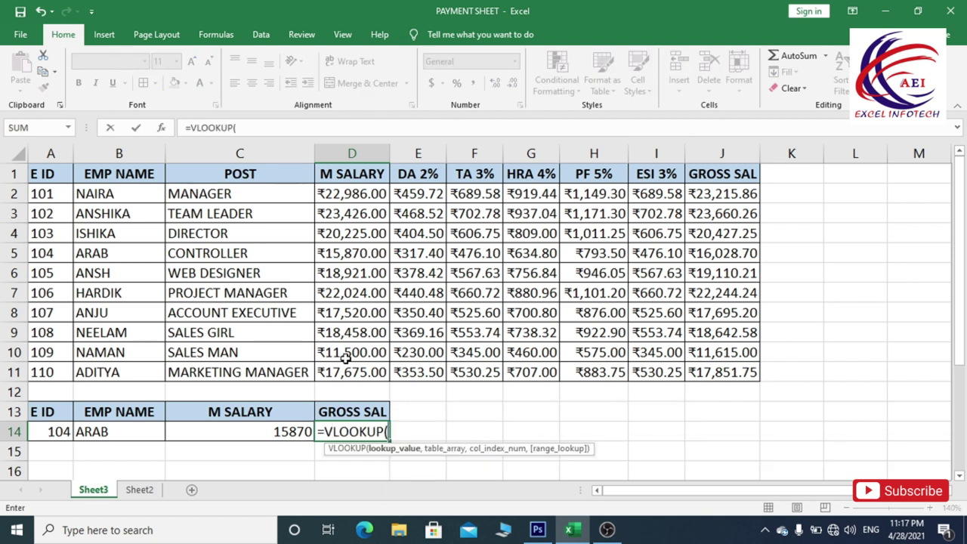
pyautogui.click(49, 432)
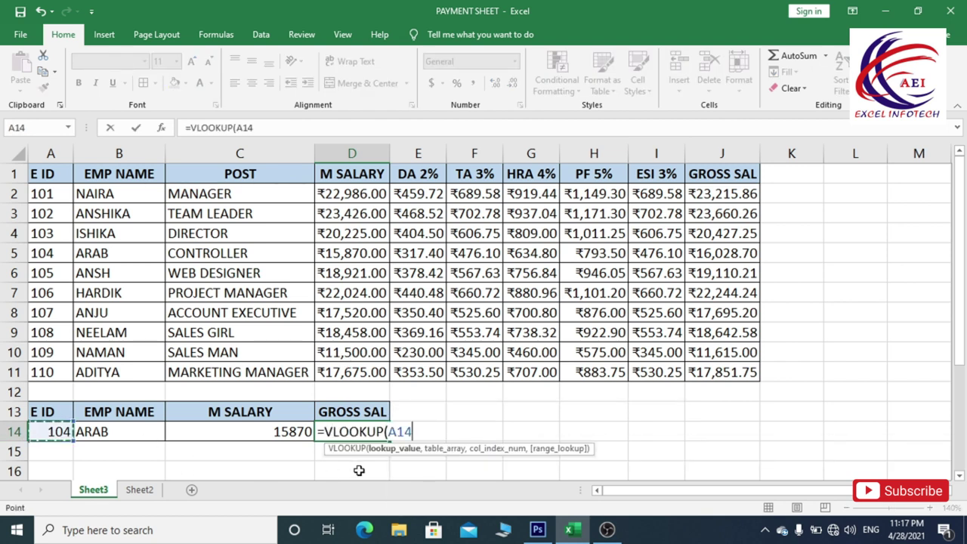
pyautogui.write(',')
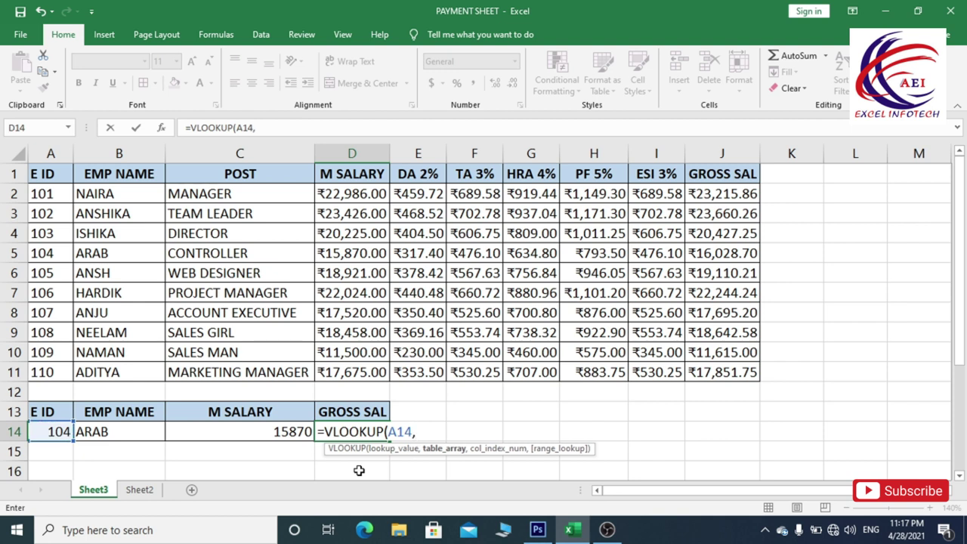
pyautogui.moveTo(49, 173); pyautogui.dragTo(724, 372)
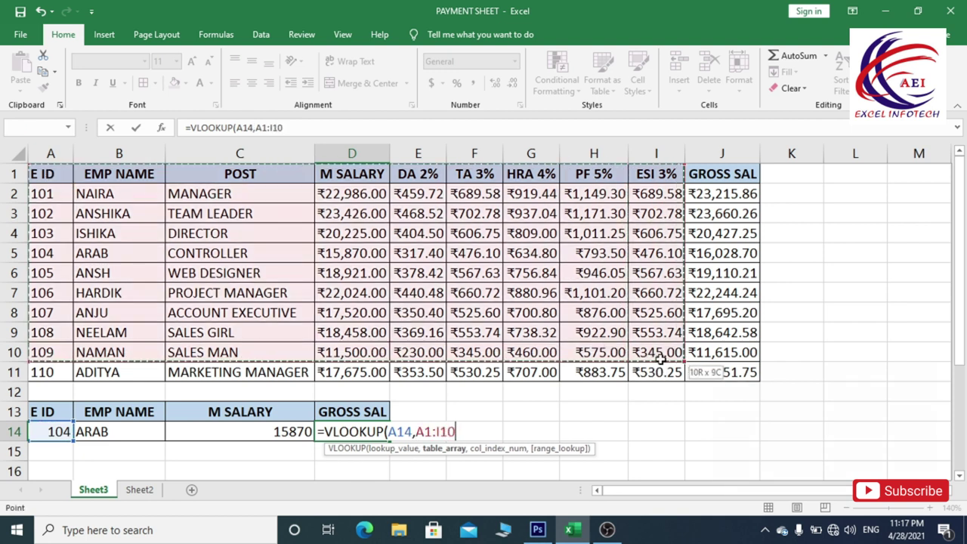
pyautogui.write(',')
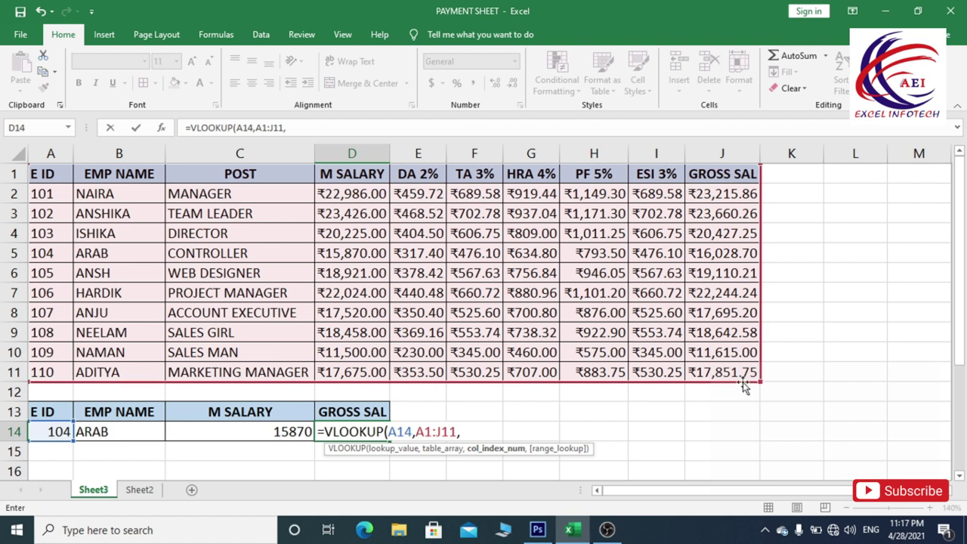
pyautogui.write('10')
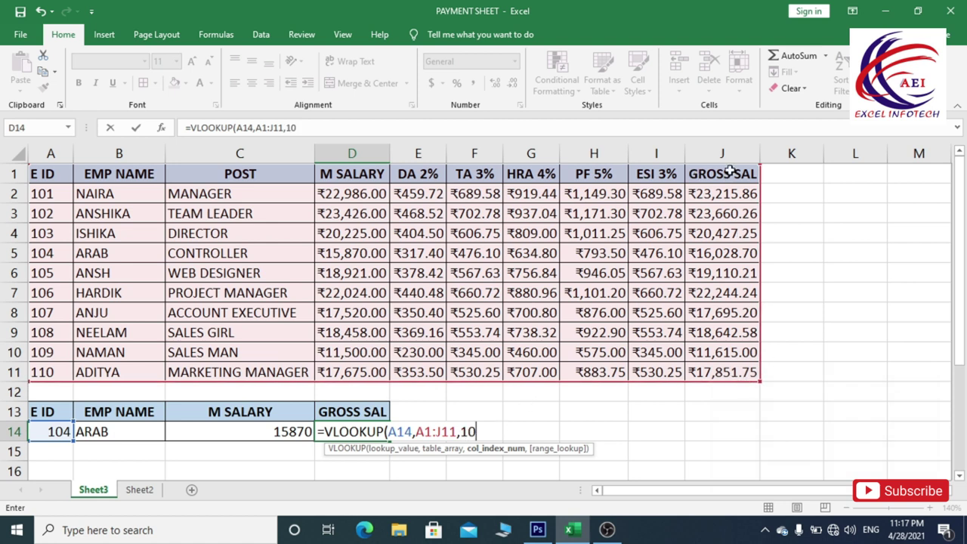
pyautogui.write(',')
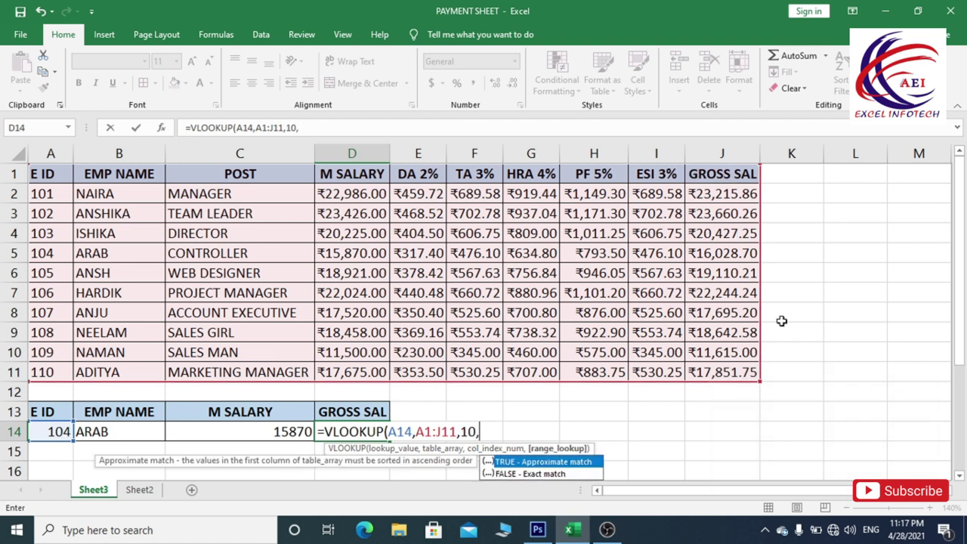
pyautogui.write('0')
pyautogui.write(')')
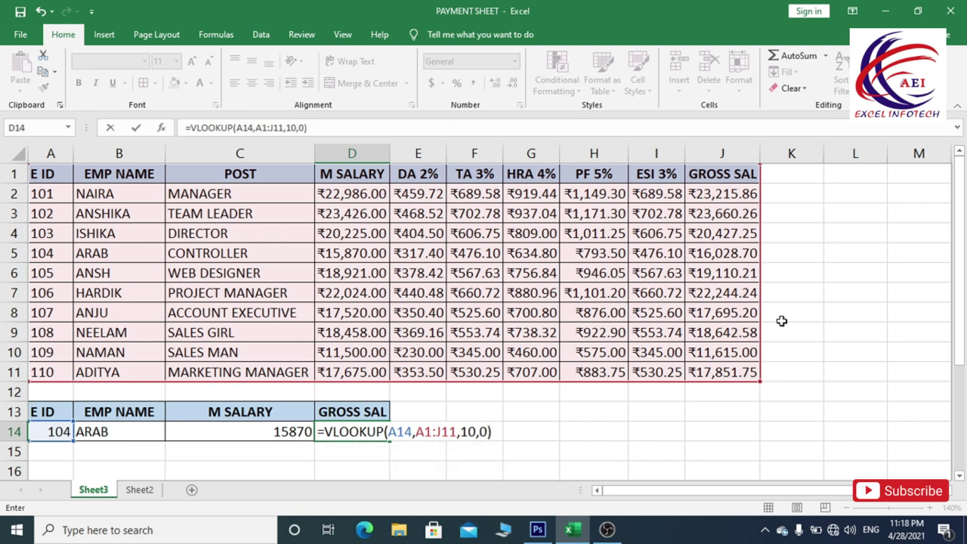
pyautogui.press('Return')
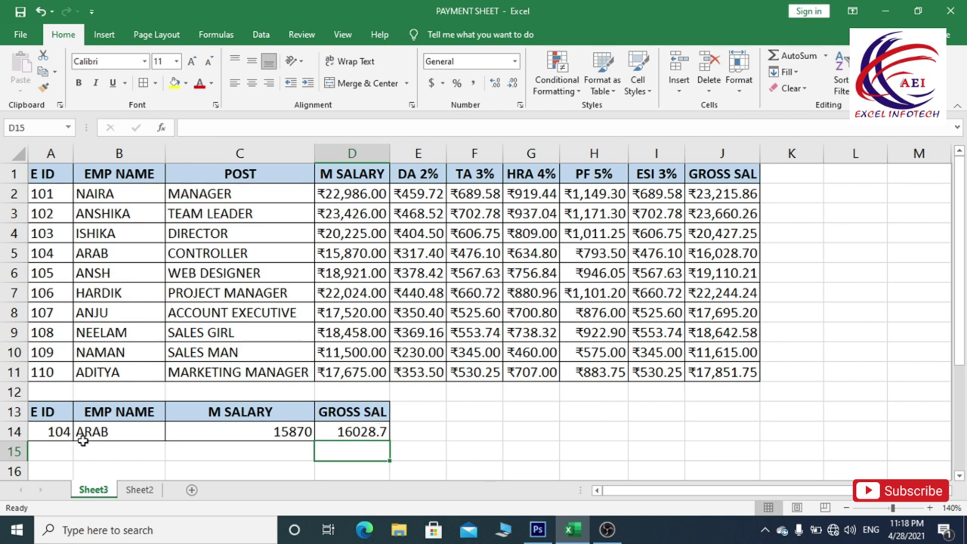
# Compare the B14 and C14 lookup formulas with ID 104's salary row in the table.
pyautogui.click(62, 431)
pyautogui.click(106, 432)
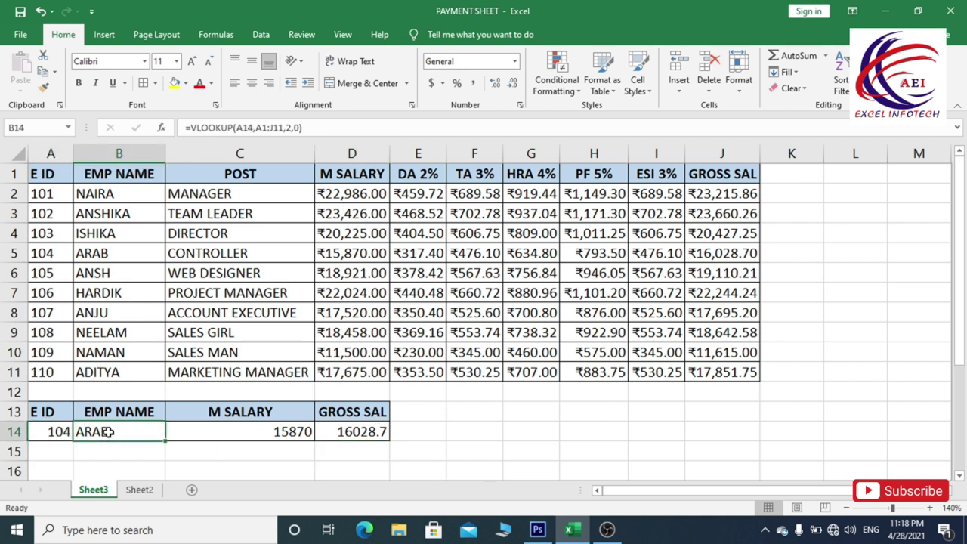
pyautogui.click(249, 431)
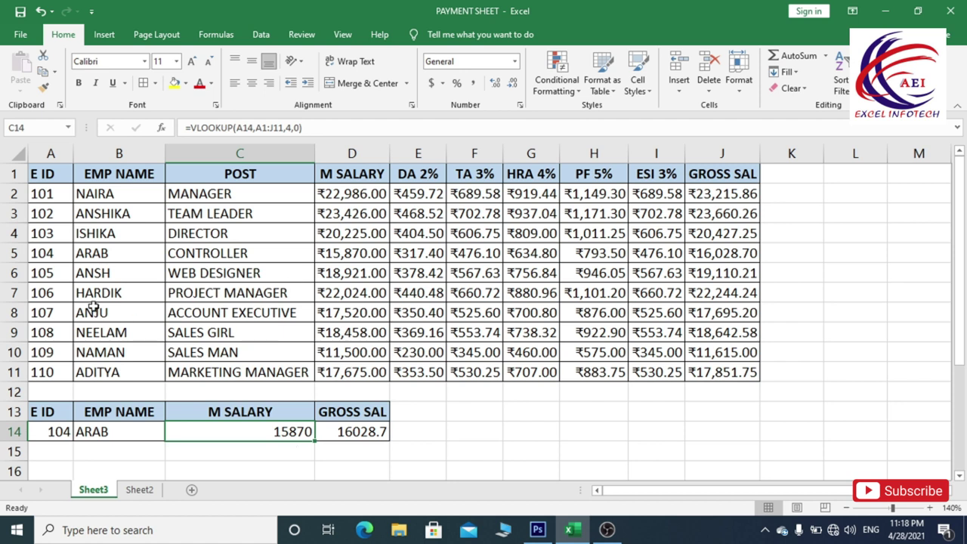
pyautogui.click(352, 255)
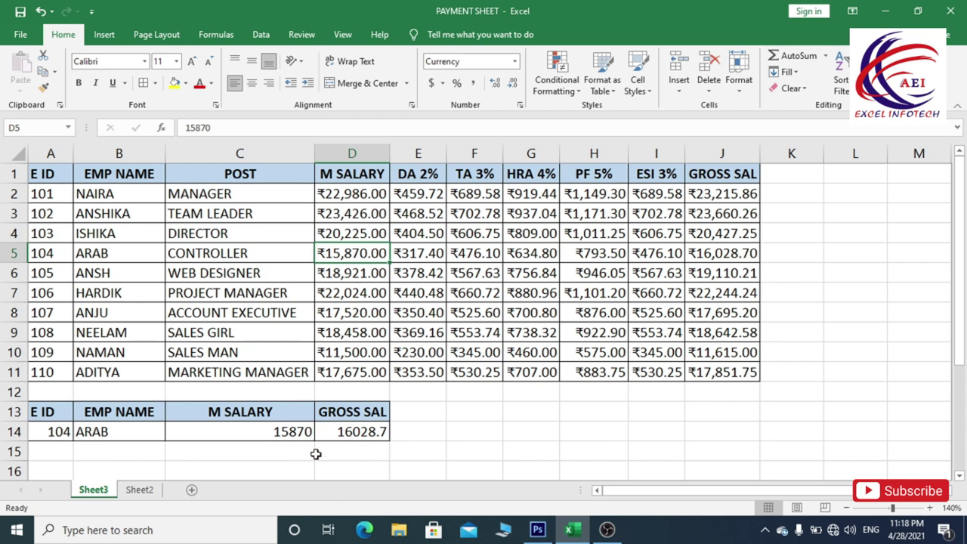
pyautogui.click(50, 436)
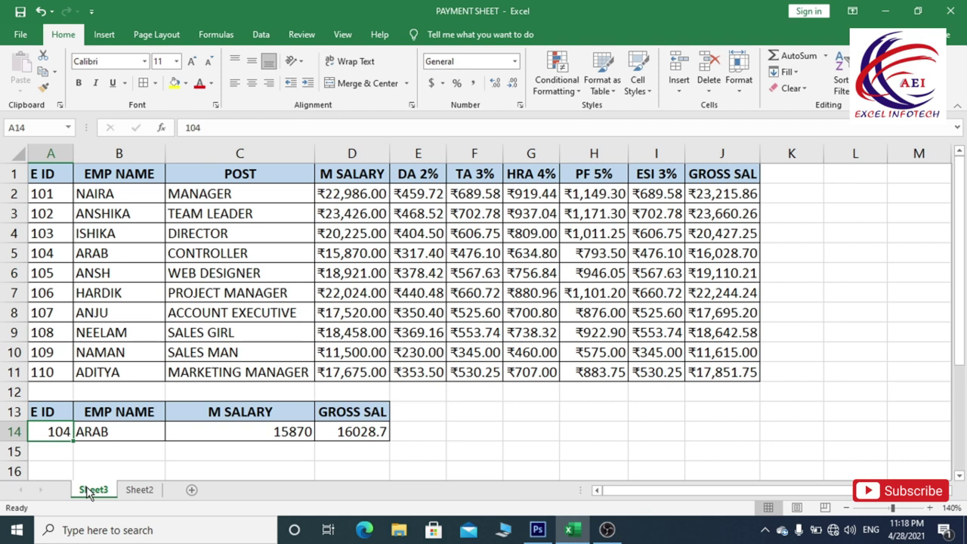
# Change A14 to 101 and check the updated name, salary 22986 and gross 23215.86.
pyautogui.write('101')
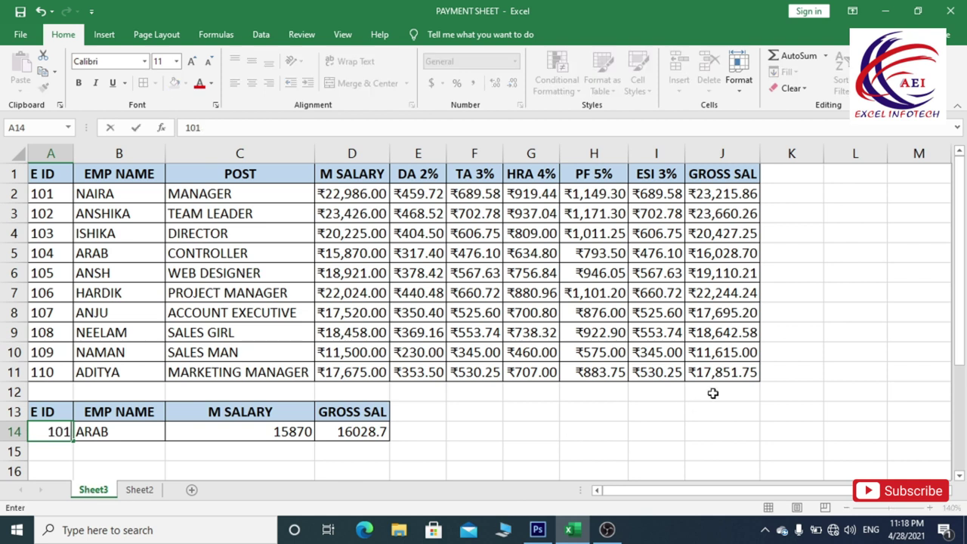
pyautogui.press('Return')
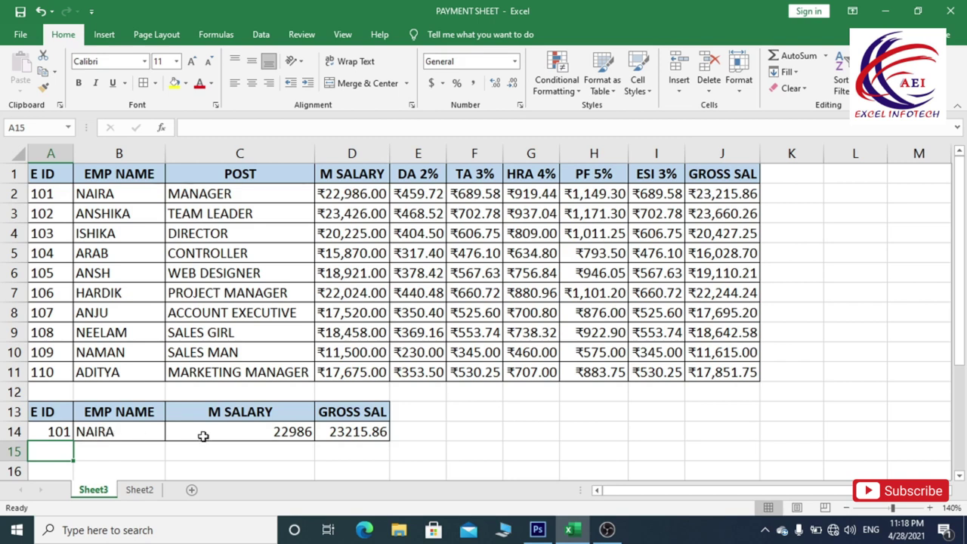
pyautogui.click(281, 429)
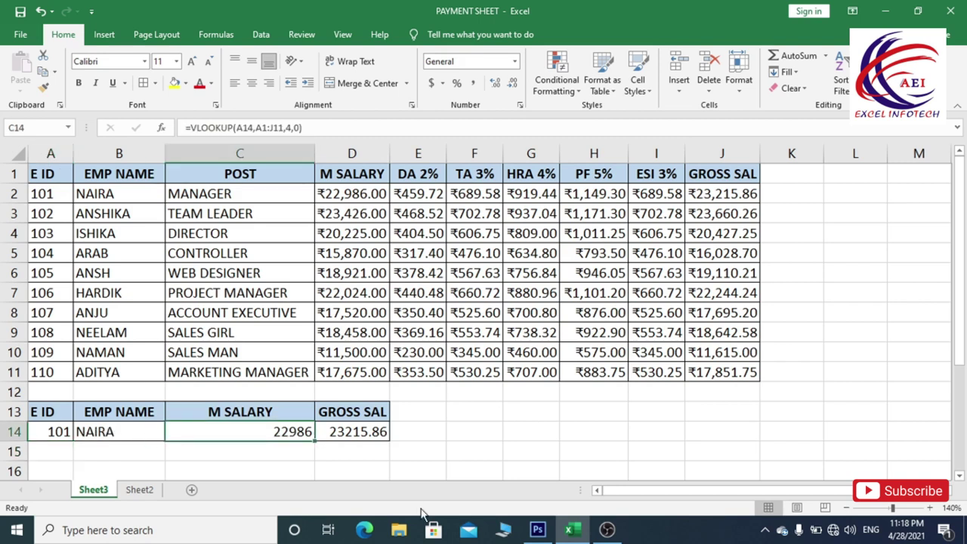
pyautogui.click(352, 432)
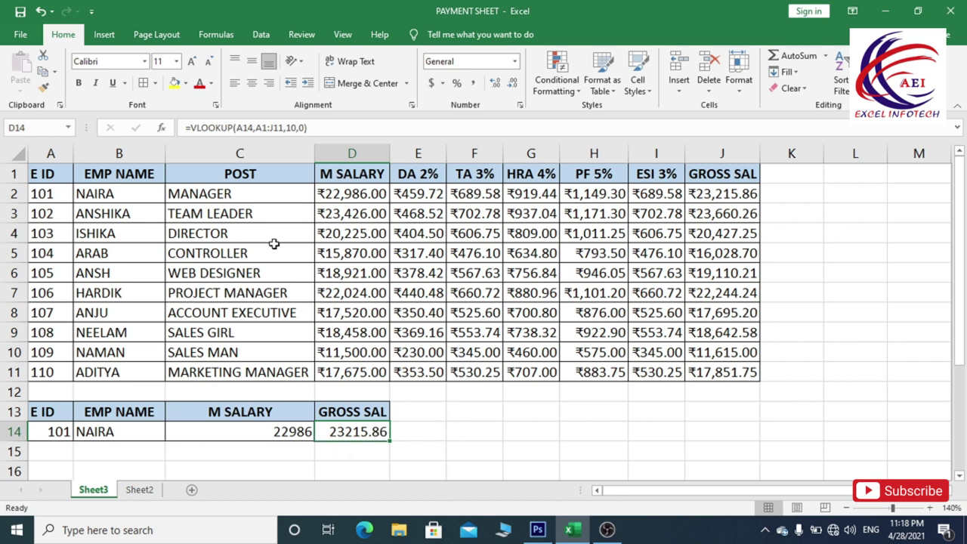
pyautogui.click(135, 428)
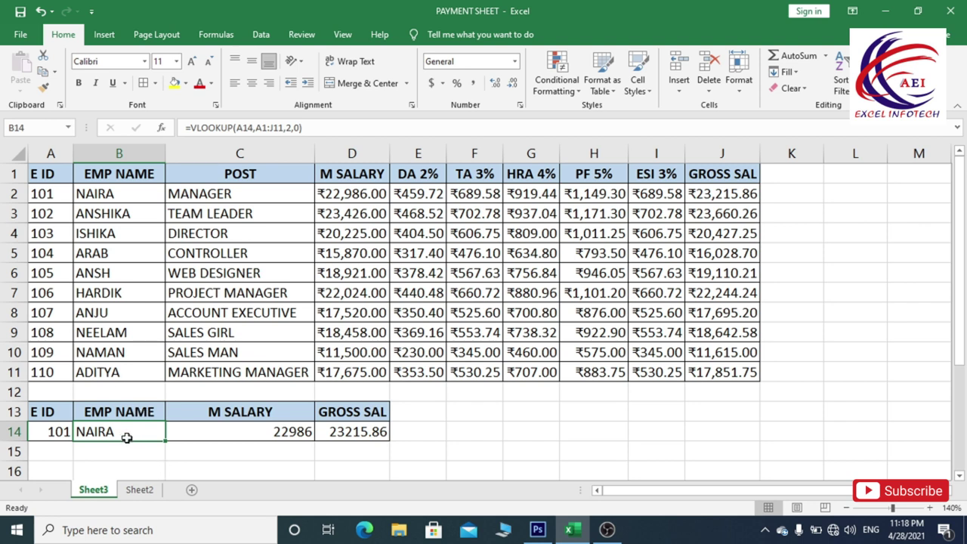
# Wrap B14's VLOOKUP in IFERROR with "Not Match" as the fallback text.
pyautogui.doubleClick(108, 432)
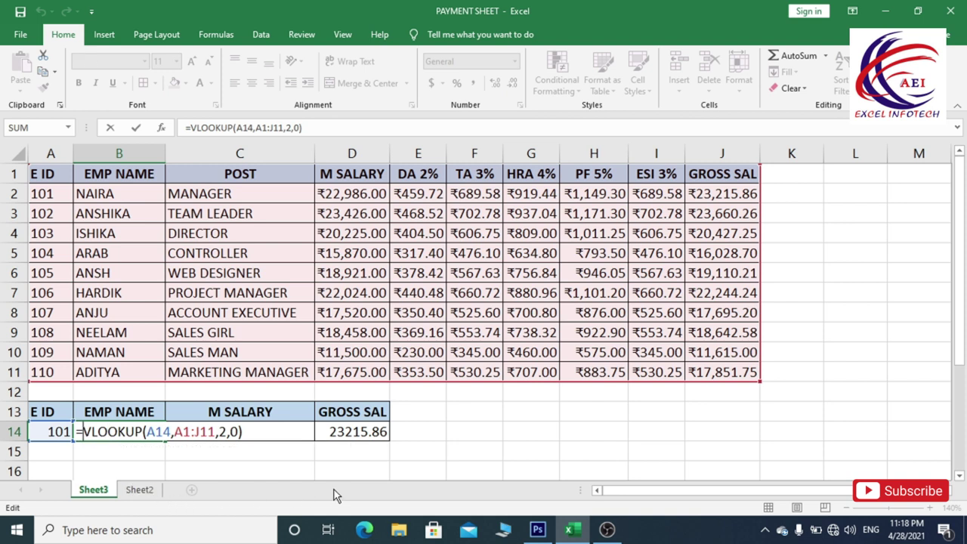
pyautogui.write('IF')
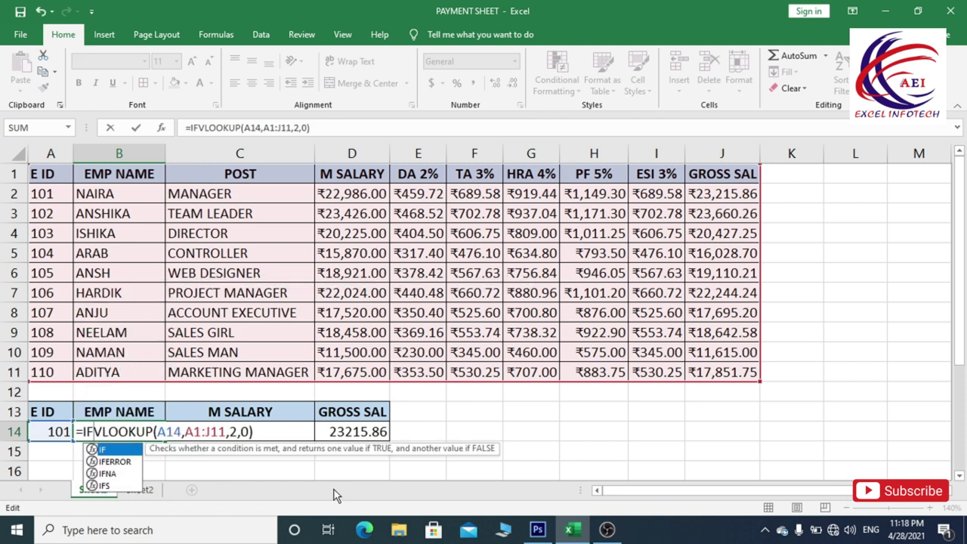
pyautogui.press('Down')
pyautogui.press('Tab')
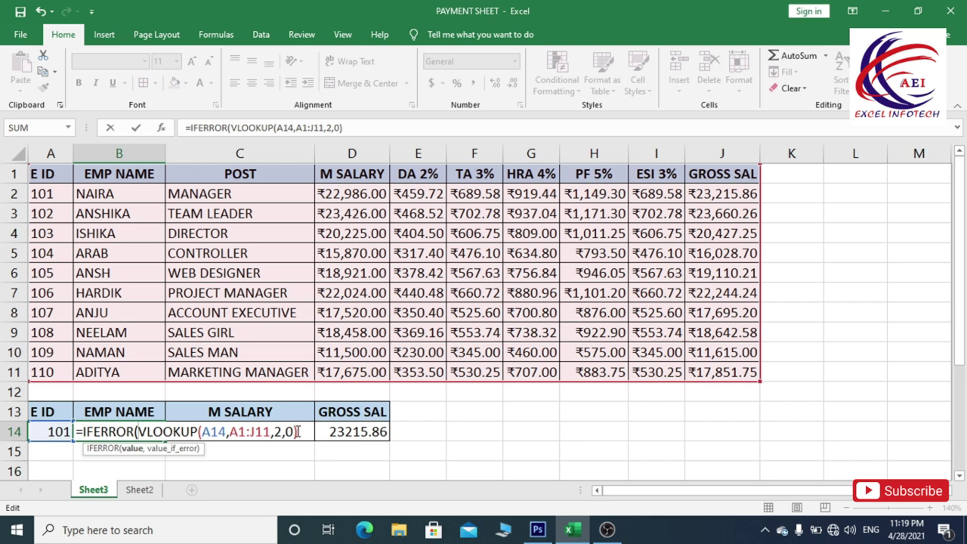
pyautogui.write(',')
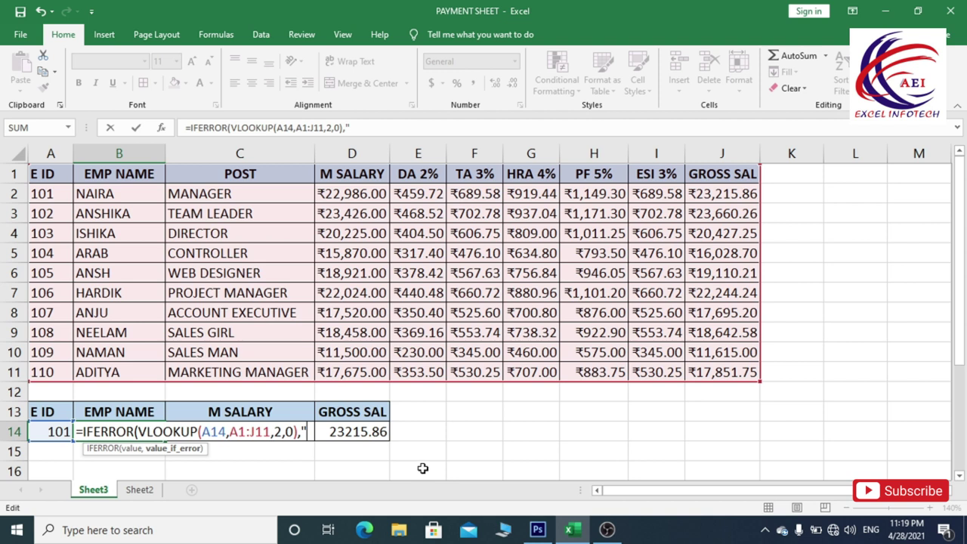
pyautogui.write('NOT')
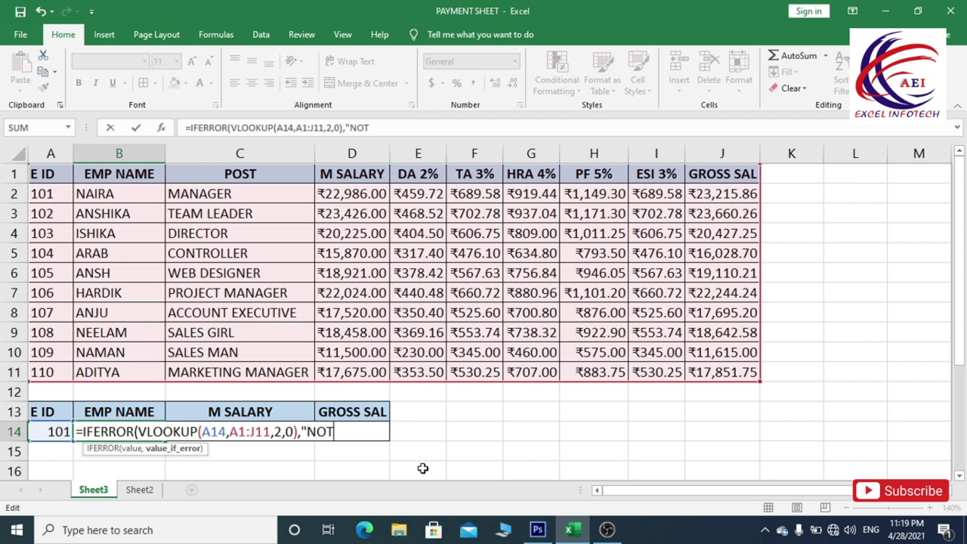
pyautogui.press('BackSpace')
pyautogui.press('BackSpace')
pyautogui.write('ot ')
pyautogui.write('Match')
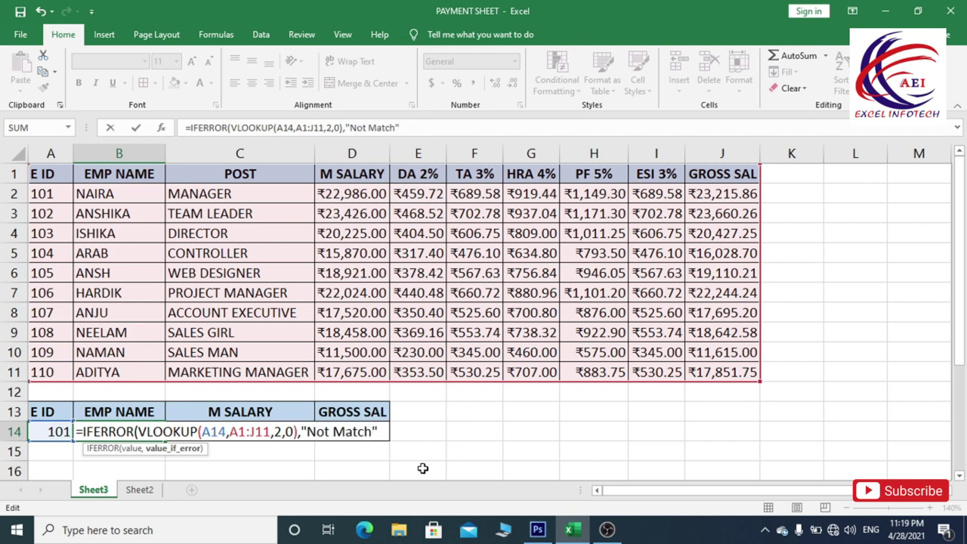
pyautogui.press('Return')
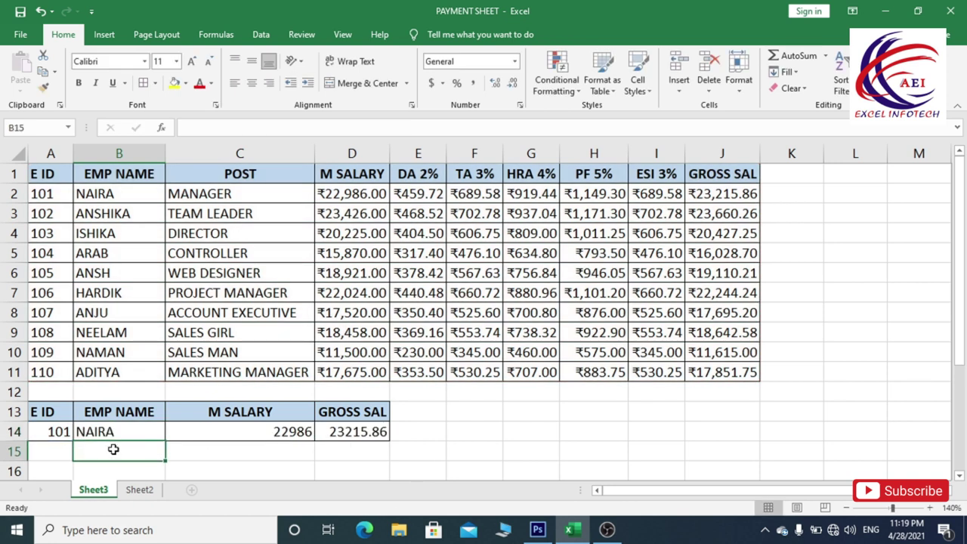
# Enter unknown E ID 111 in A14 and inspect the B14 and C14 results.
pyautogui.press('Up')
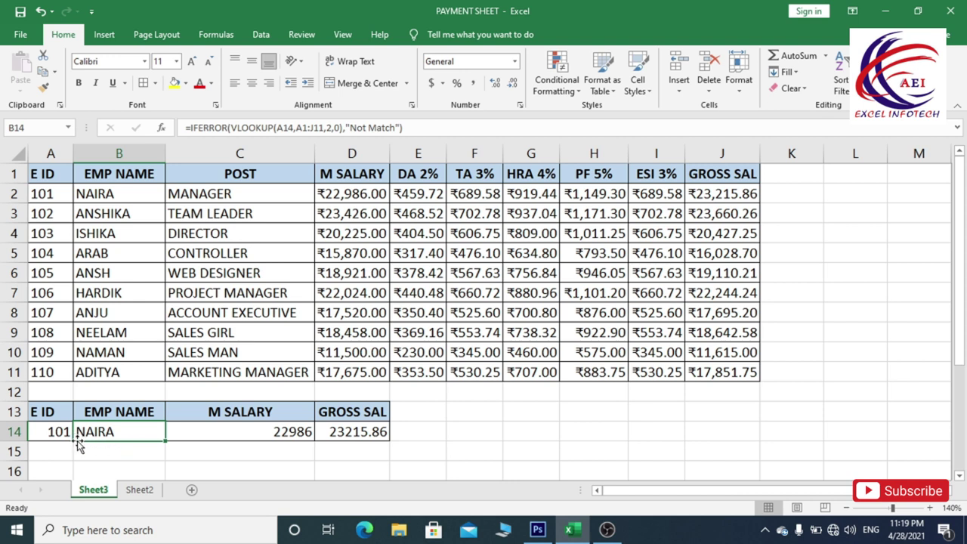
pyautogui.press('Left')
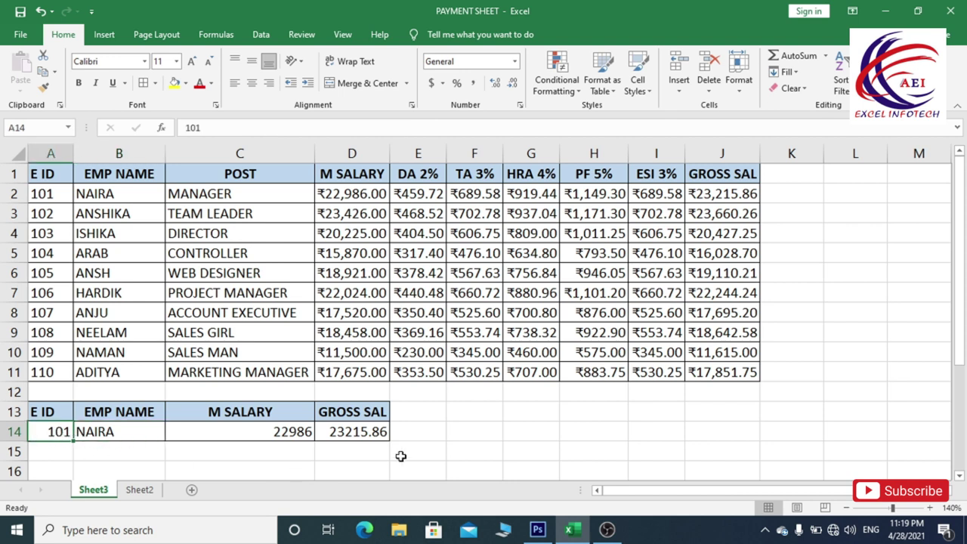
pyautogui.write('11')
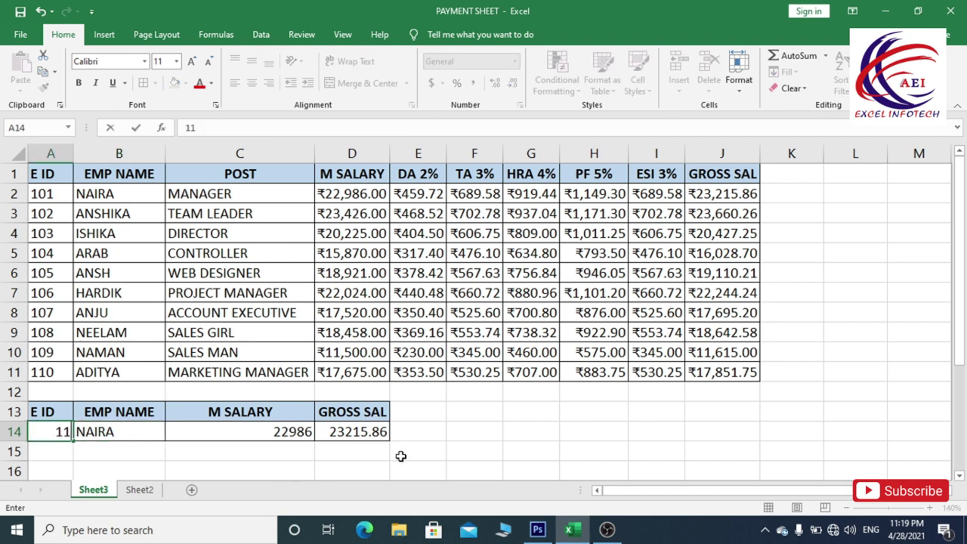
pyautogui.press('Return')
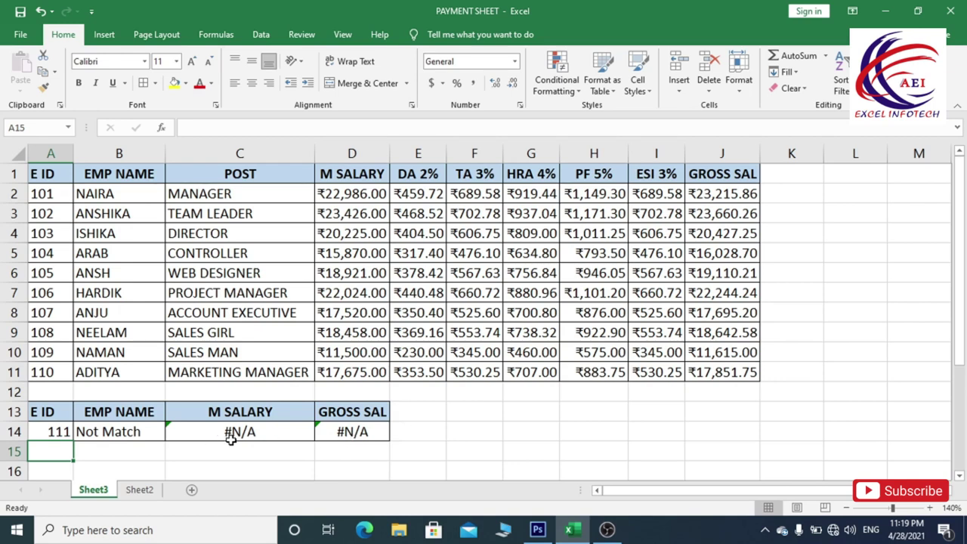
pyautogui.click(118, 432)
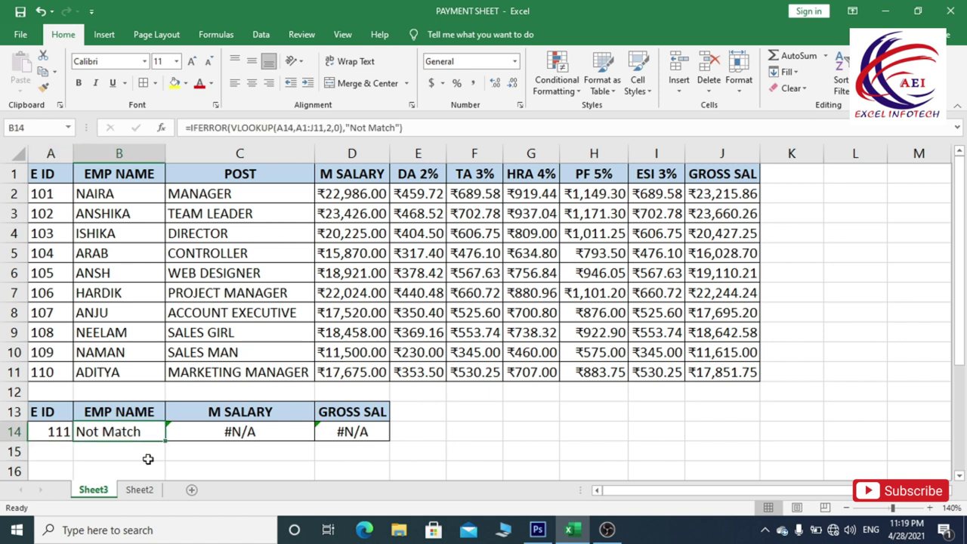
pyautogui.click(233, 433)
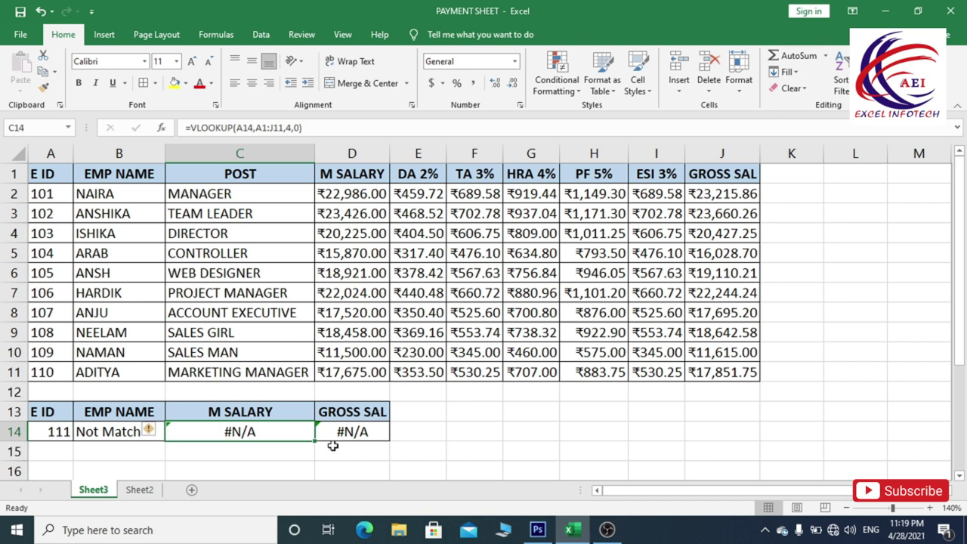
# Wrap C14's salary VLOOKUP in IFERROR so unknown IDs show "Not Match".
pyautogui.doubleClick(255, 431)
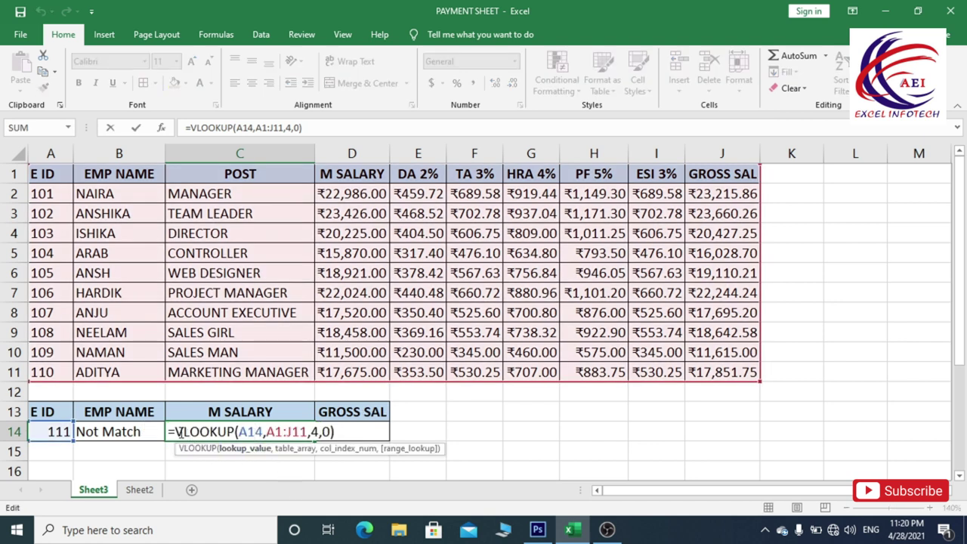
pyautogui.write('if')
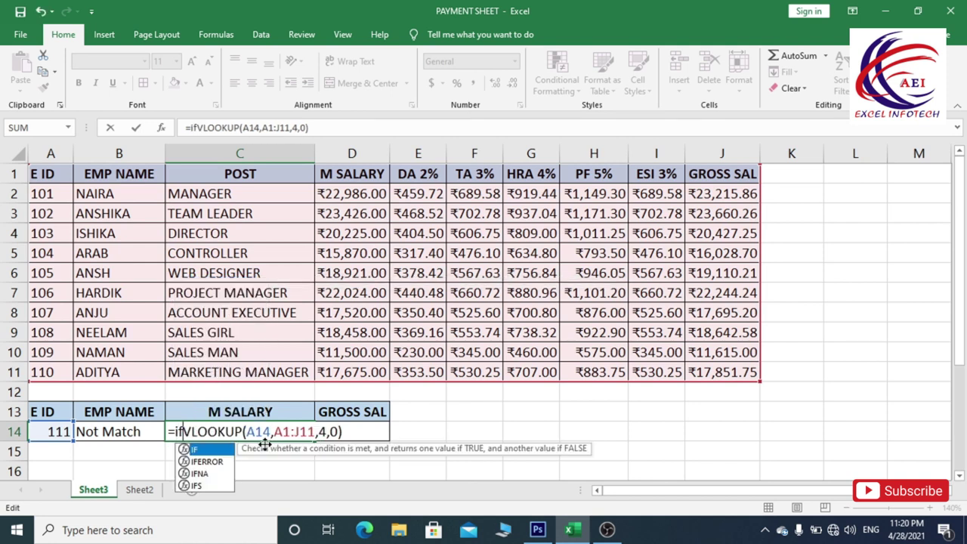
pyautogui.press('Down')
pyautogui.press('Tab')
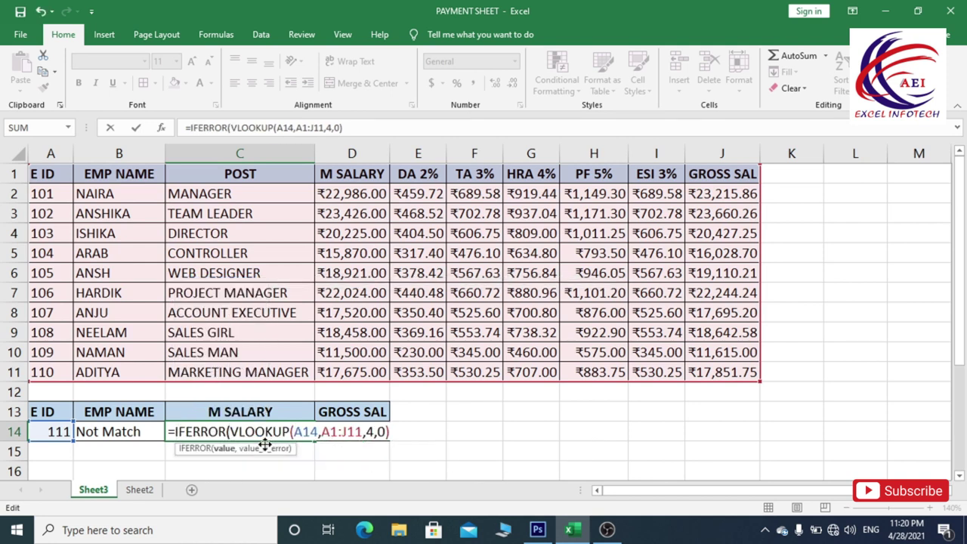
pyautogui.write(',')
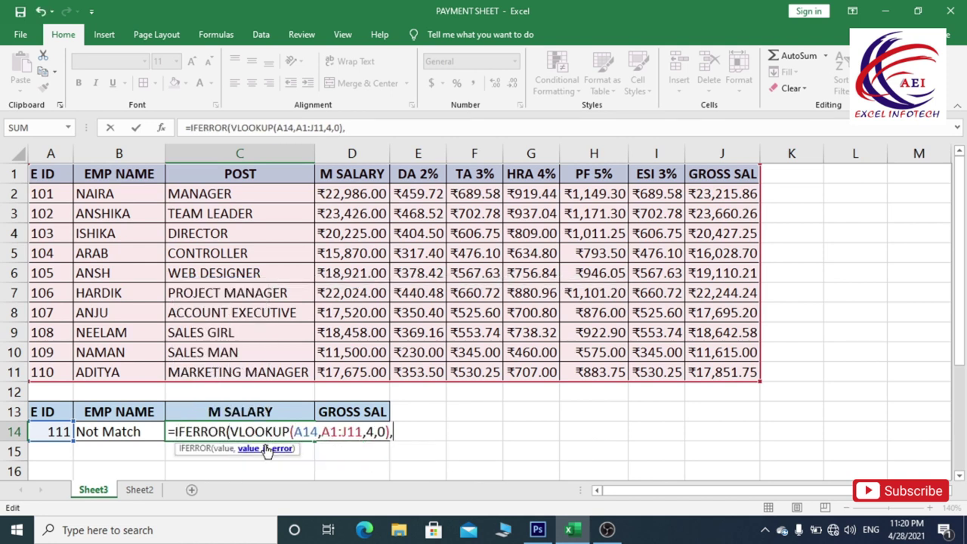
pyautogui.write('"not')
pyautogui.press('BackSpace')
pyautogui.press('BackSpace')
pyautogui.press('BackSpace')
pyautogui.write('Not Match"')
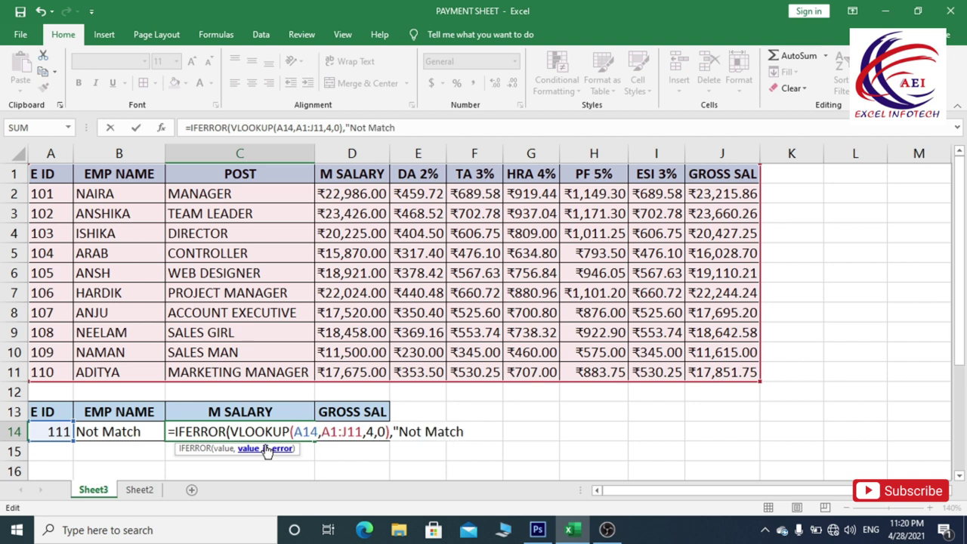
pyautogui.write(')')
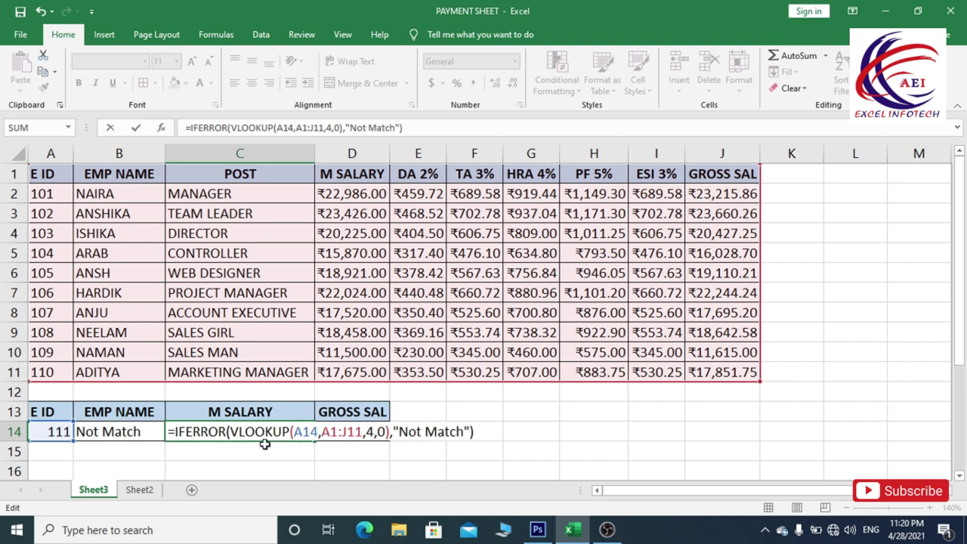
pyautogui.press('Return')
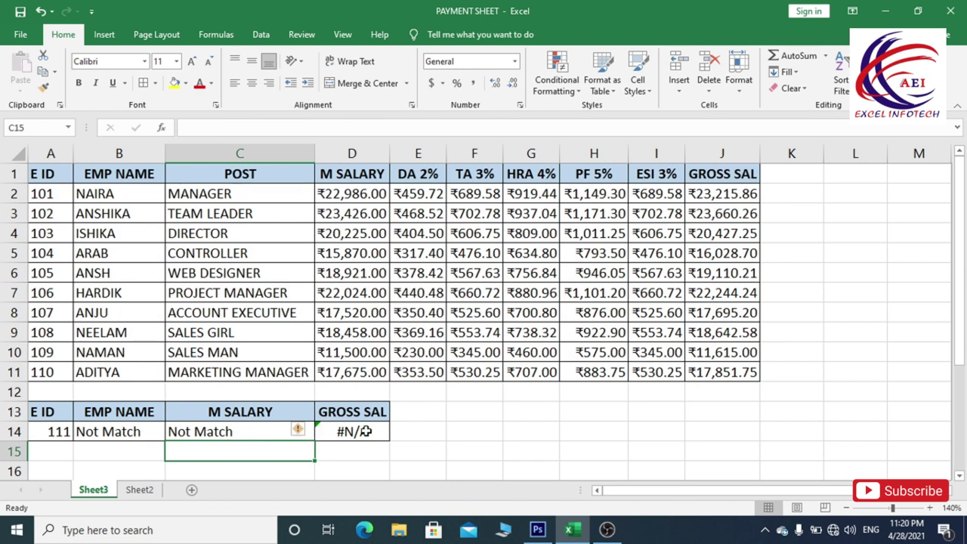
# Wrap D14's gross-salary VLOOKUP in IFERROR with Not Match, then go to Sheet2.
pyautogui.doubleClick(366, 432)
pyautogui.write('ifVLOOKUP(A14,A1:J11,10,0')
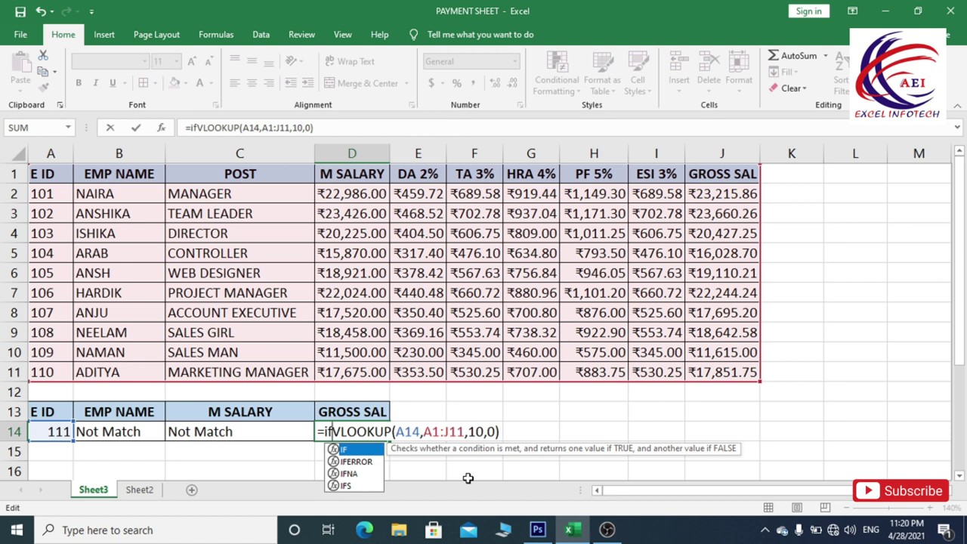
pyautogui.press('Down')
pyautogui.press('Tab')
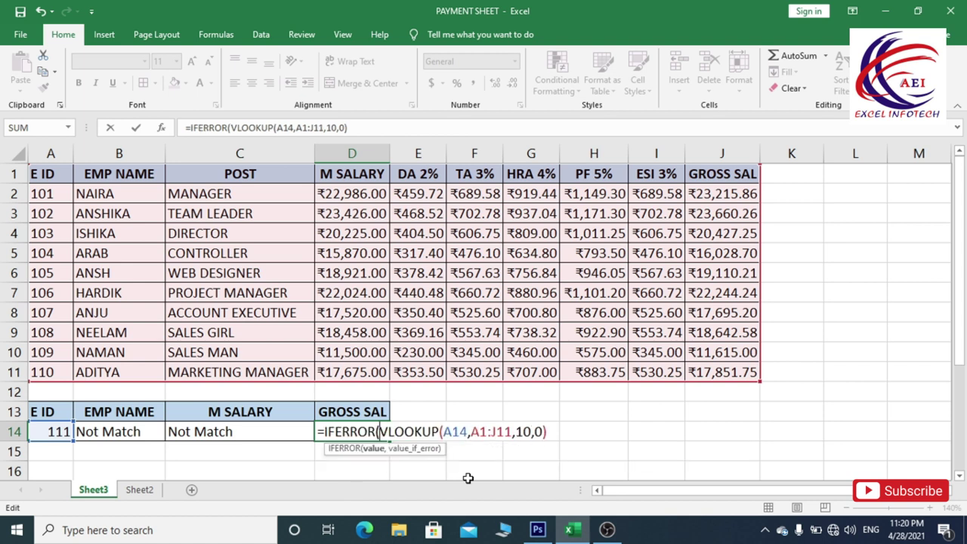
pyautogui.write(',')
pyautogui.write('Not Match')
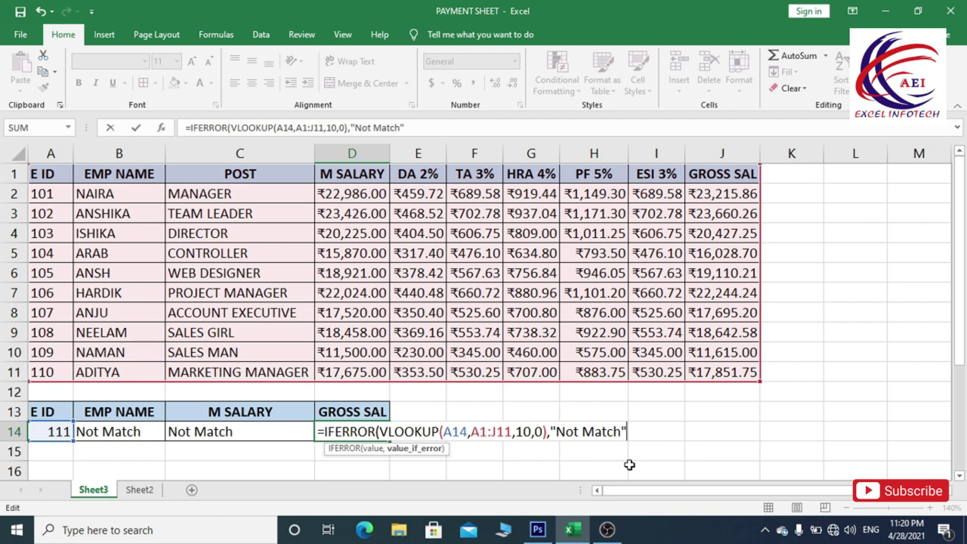
pyautogui.write(')')
pyautogui.press('Return')
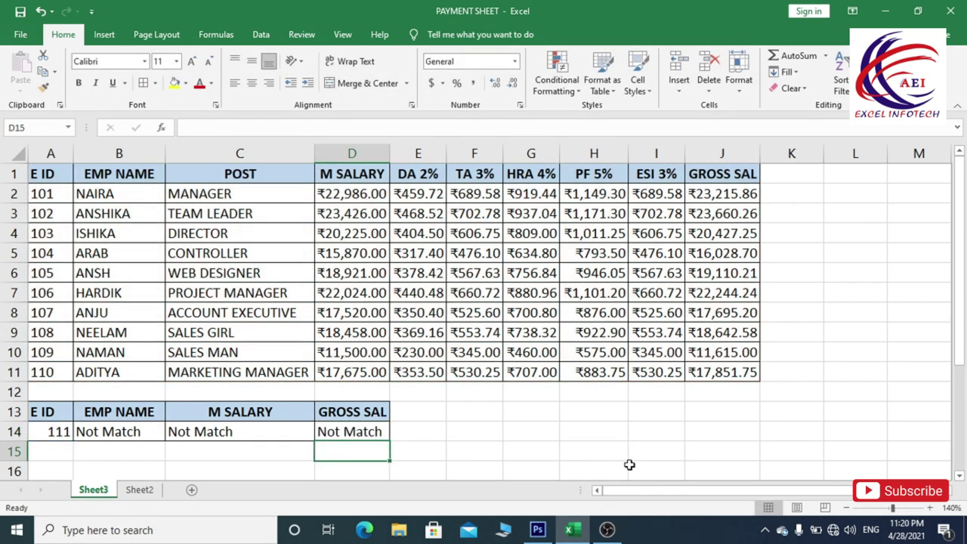
pyautogui.click(44, 430)
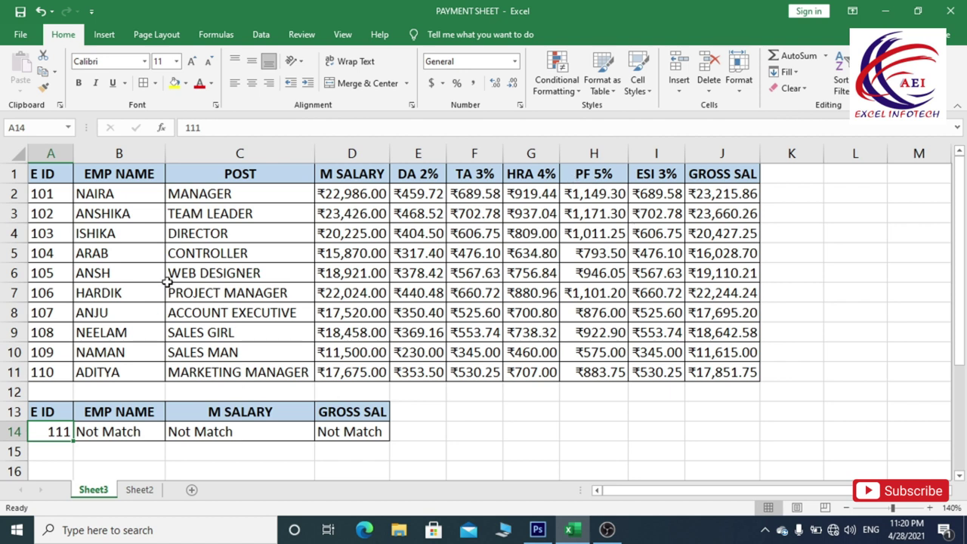
pyautogui.click(140, 492)
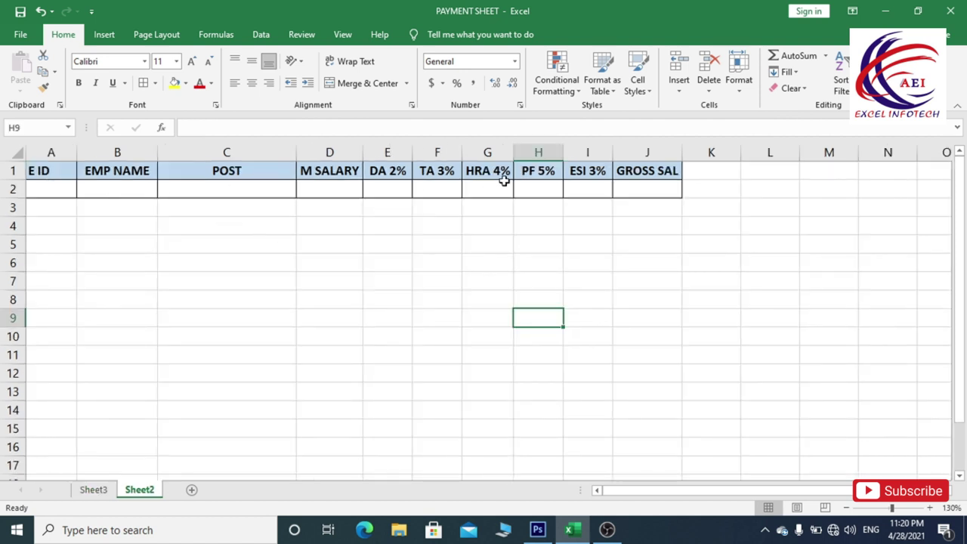
# Begin the B2 formula on Sheet2 with =IFERROR( after discarding a first VLOOKUP attempt.
pyautogui.click(119, 193)
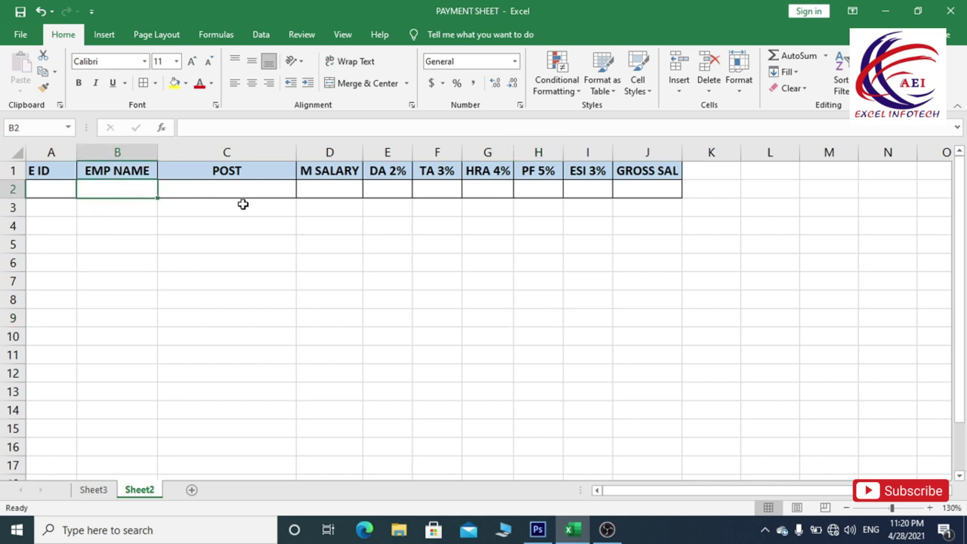
pyautogui.write('=')
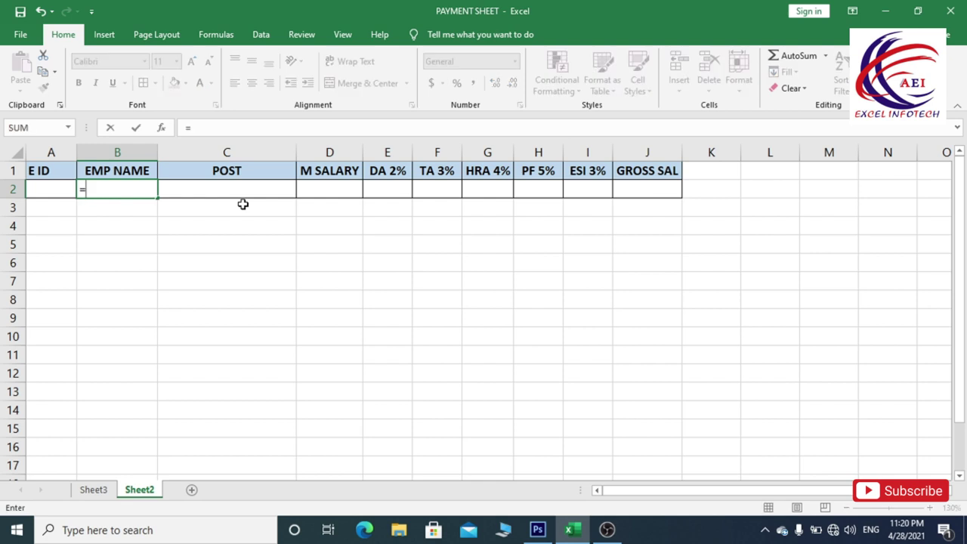
pyautogui.write('vl')
pyautogui.press('Tab')
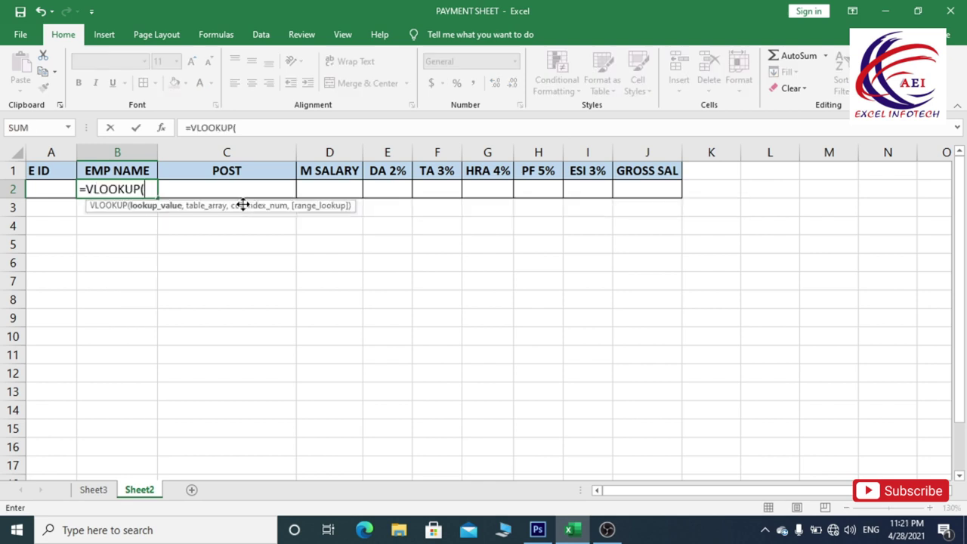
pyautogui.press('BackSpace')
pyautogui.press('BackSpace')
pyautogui.press('BackSpace')
pyautogui.press('BackSpace')
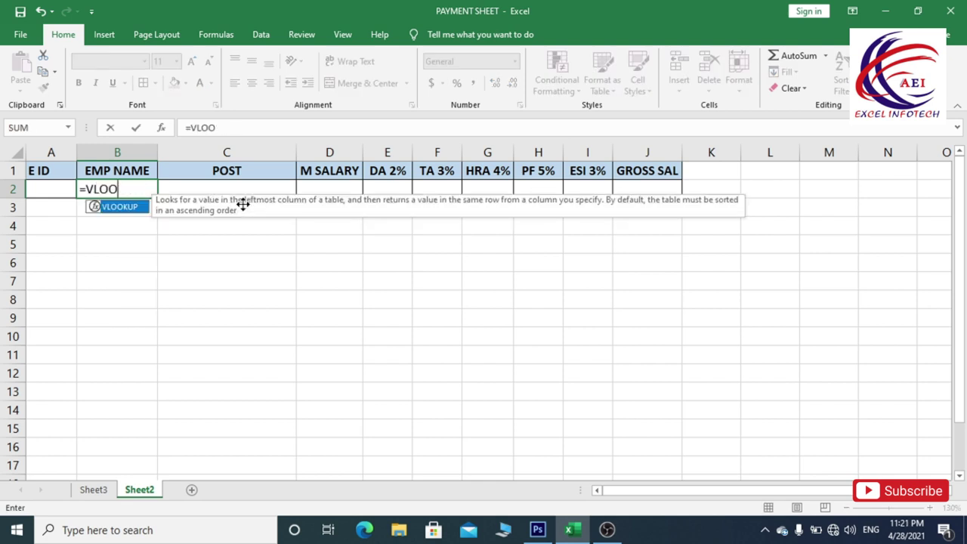
pyautogui.press('BackSpace')
pyautogui.press('BackSpace')
pyautogui.press('BackSpace')
pyautogui.press('BackSpace')
pyautogui.write('if')
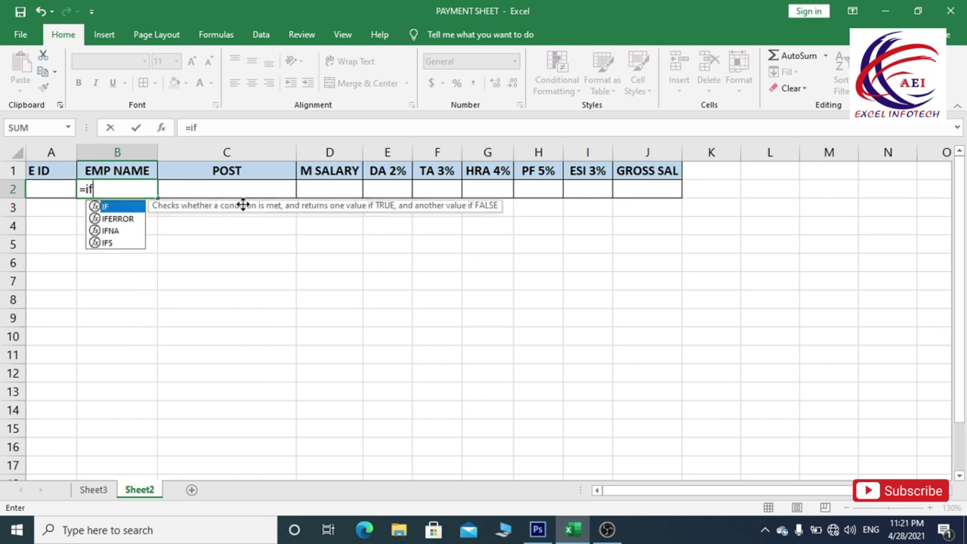
pyautogui.press('Down')
pyautogui.press('Tab')
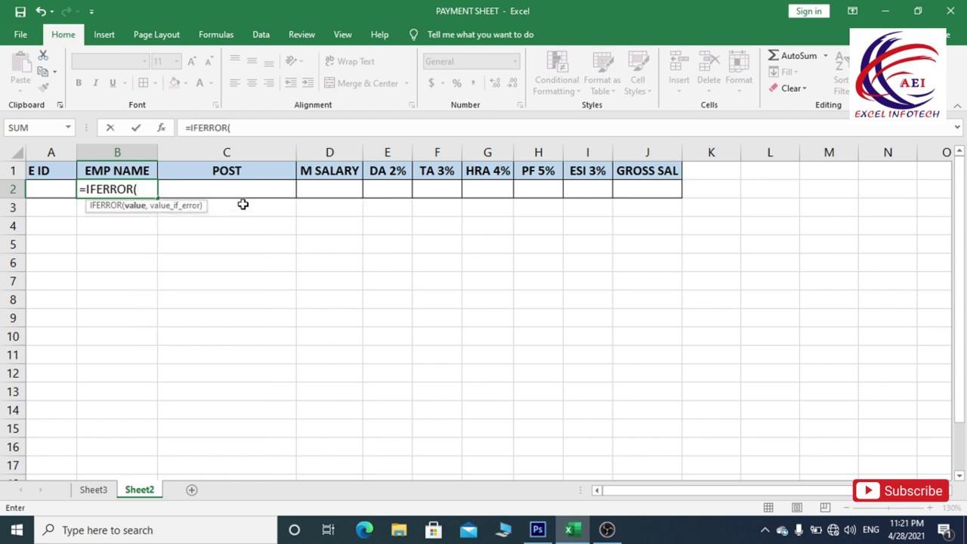
# Nest VLOOKUP inside IFERROR, using A2 as the lookup value.
pyautogui.write('vl')
pyautogui.press('Tab')
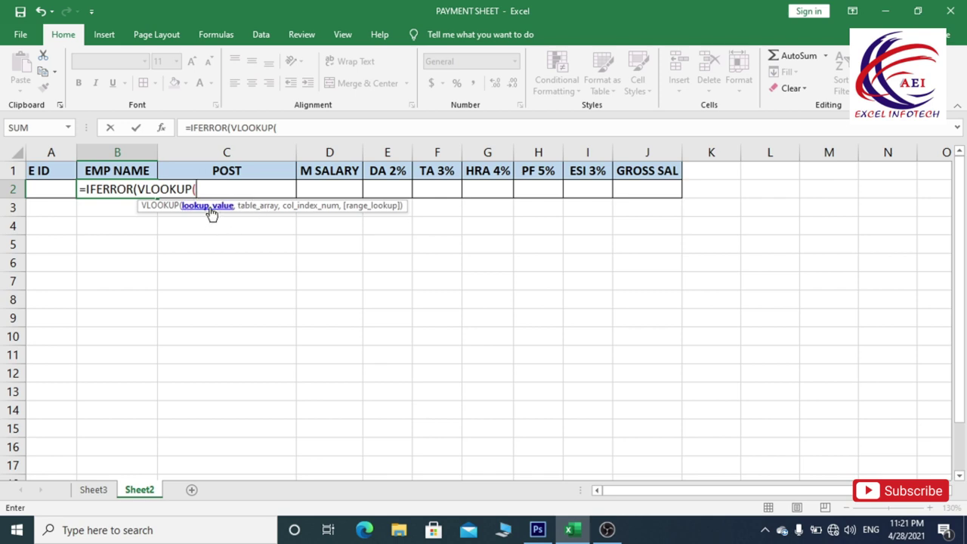
pyautogui.click(52, 191)
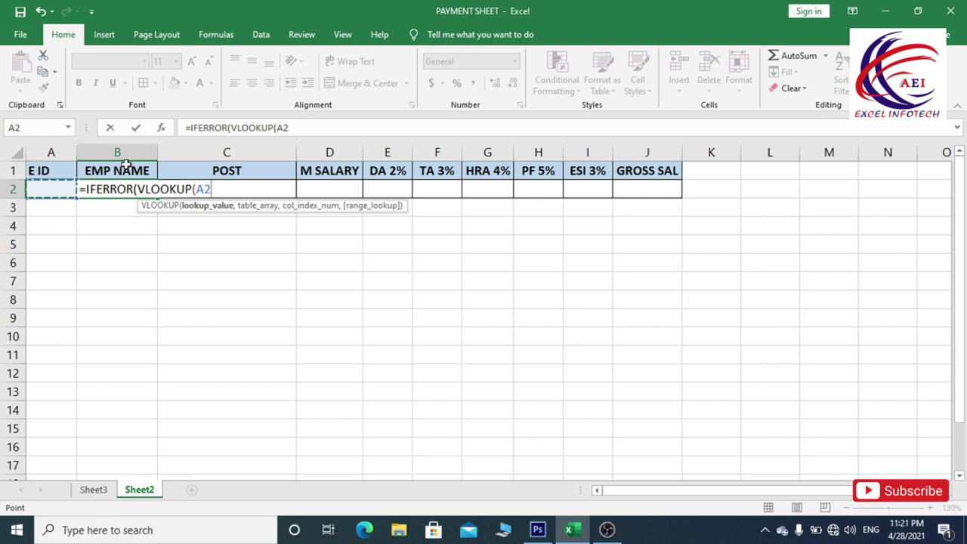
pyautogui.write(',')
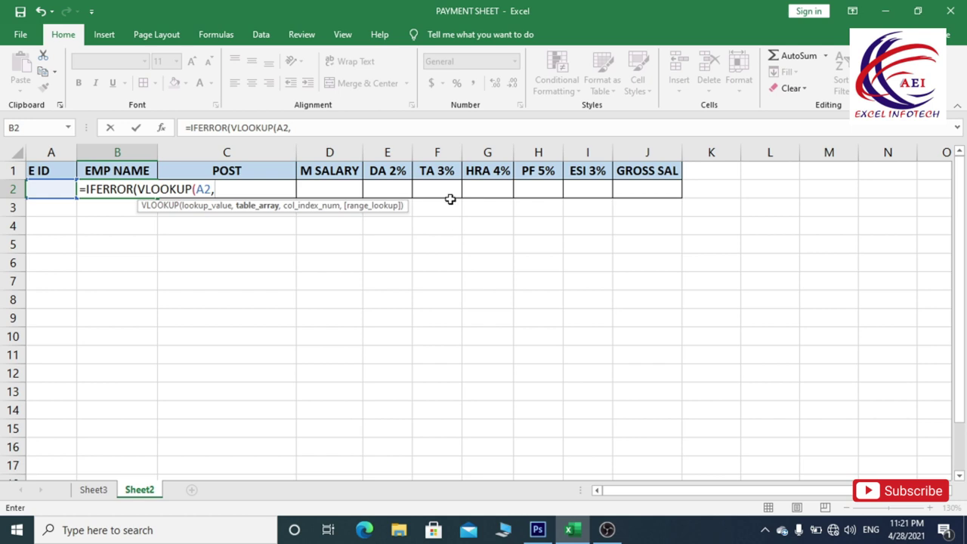
# Set the VLOOKUP table to Sheet3!A1:J11, returning column 2 with exact match 0.
pyautogui.click(93, 490)
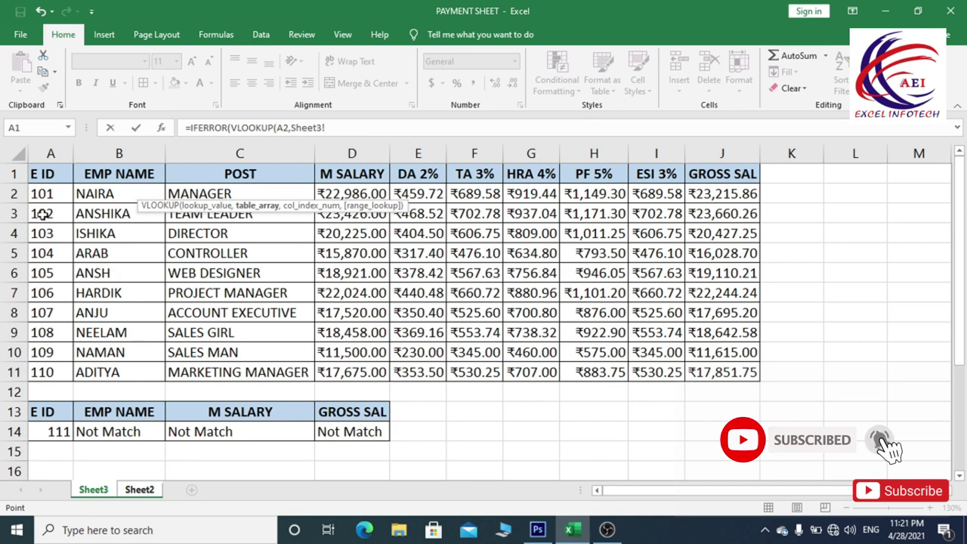
pyautogui.moveTo(36, 172); pyautogui.dragTo(733, 373)
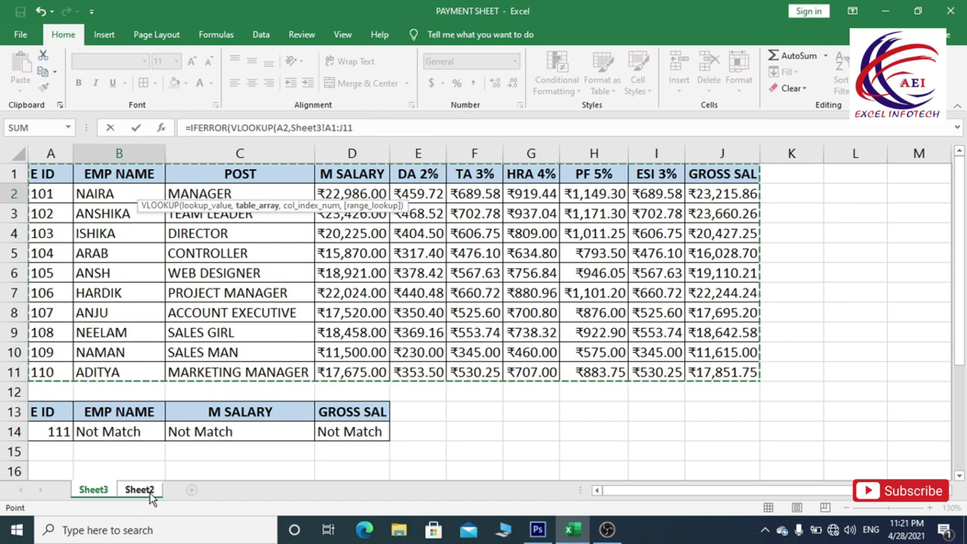
pyautogui.write(',2')
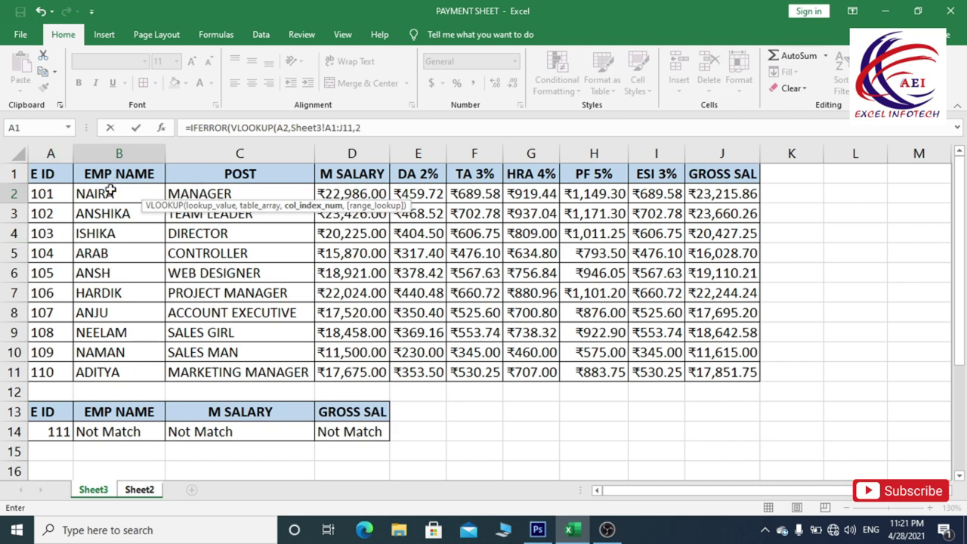
pyautogui.write(',0')
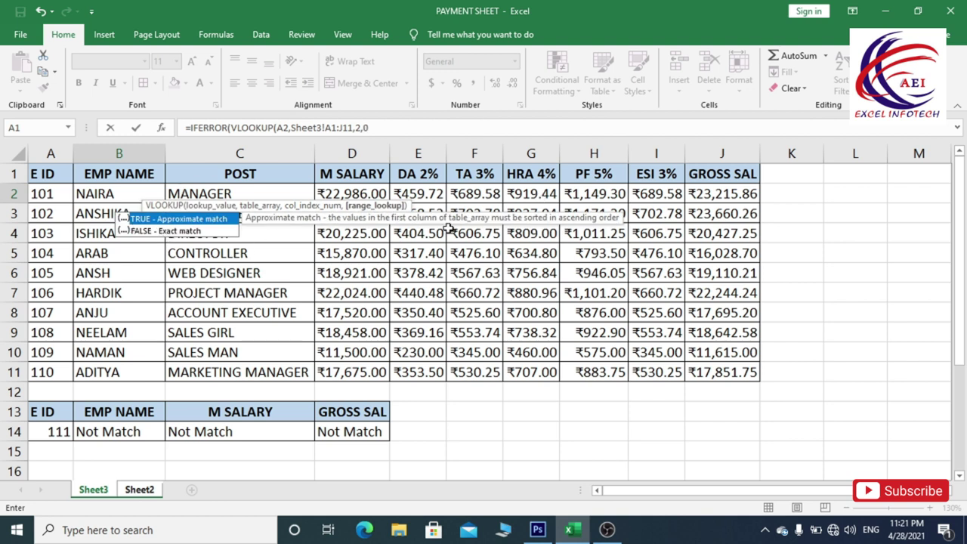
pyautogui.write(')')
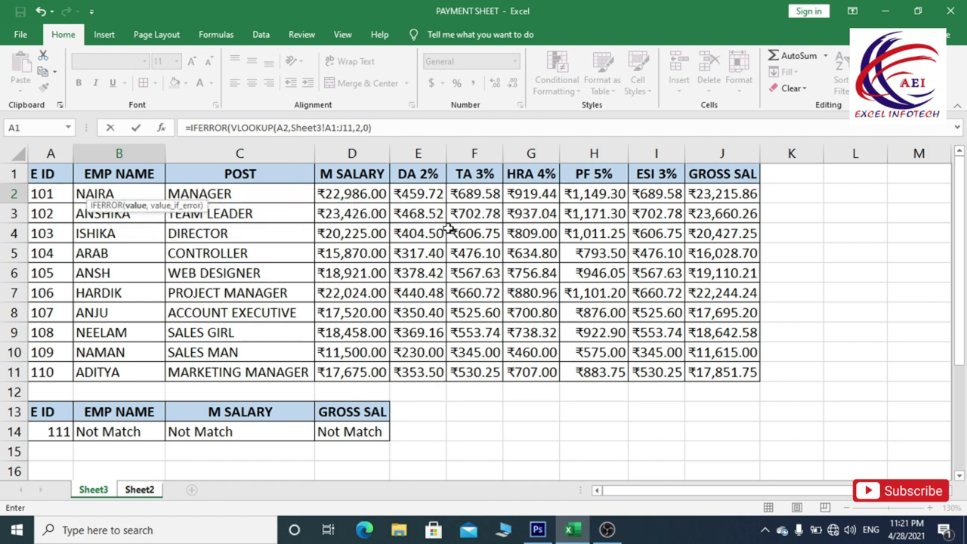
pyautogui.write(',"Not found')
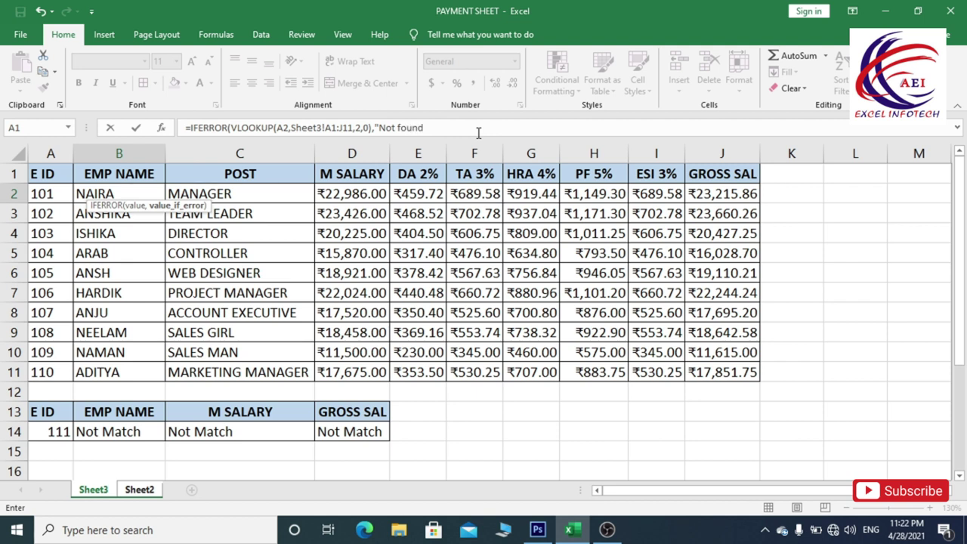
# Close the IFERROR with "Not found" as the fallback text and commit the B2 formula.
pyautogui.write(')')
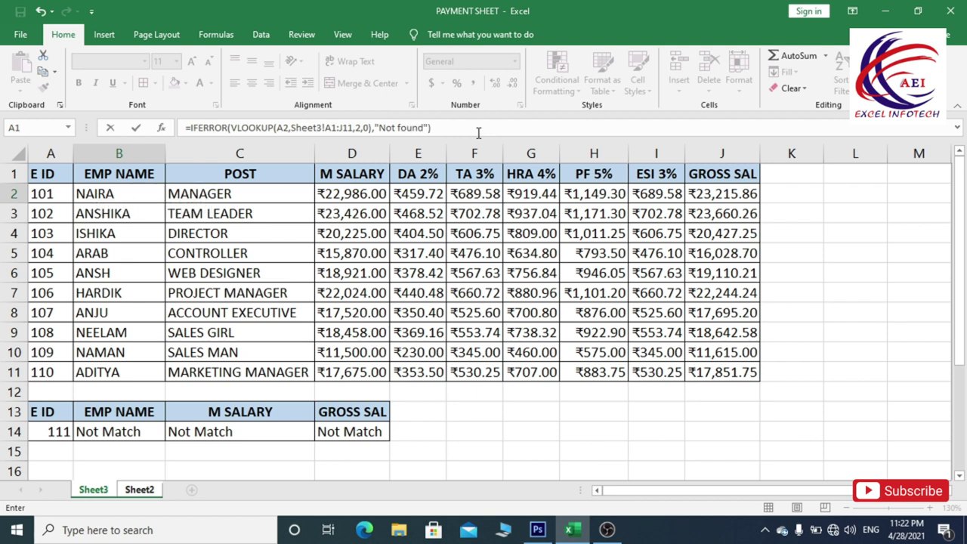
pyautogui.press('Return')
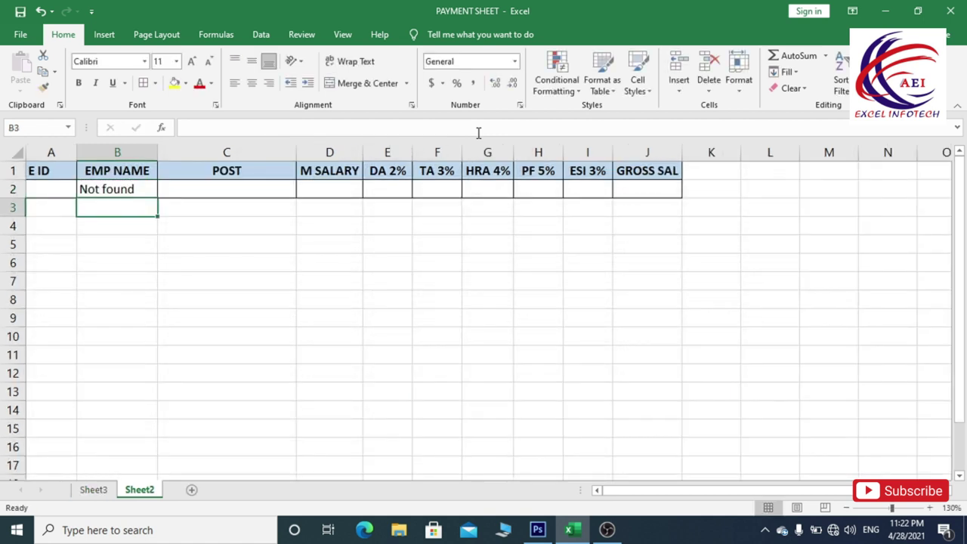
pyautogui.click(123, 190)
# Copy the B2 lookup formula across to J2 and enter E ID 101 in A2.
pyautogui.moveTo(160, 200); pyautogui.dragTo(659, 203)
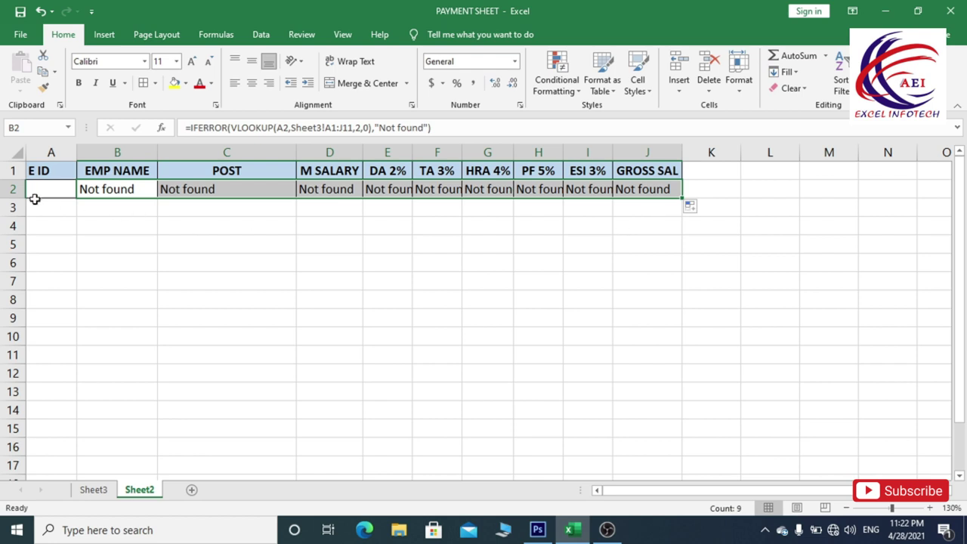
pyautogui.click(34, 193)
pyautogui.write('101')
pyautogui.press('Return')
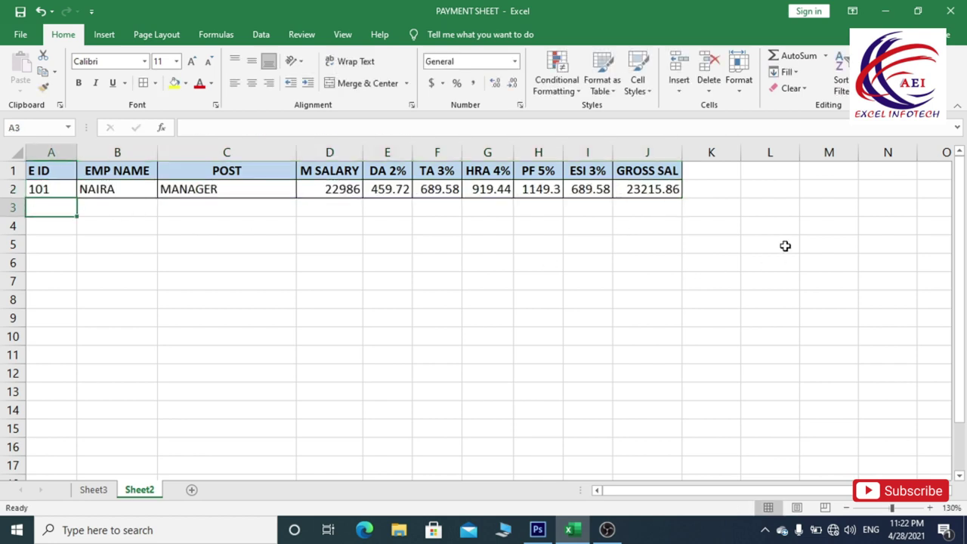
# Check the B2:J2 lookups return MANAGER, 22986 salary and 23215.86 gross for E ID 101.
pyautogui.click(118, 193)
pyautogui.click(213, 191)
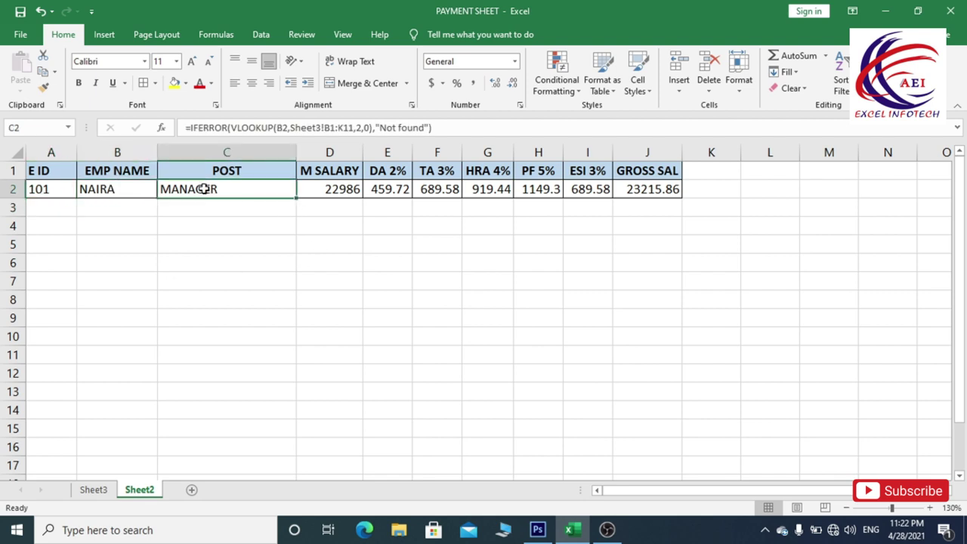
pyautogui.click(329, 189)
pyautogui.click(387, 189)
pyautogui.click(437, 189)
pyautogui.click(488, 189)
pyautogui.click(538, 189)
pyautogui.click(588, 189)
pyautogui.click(647, 189)
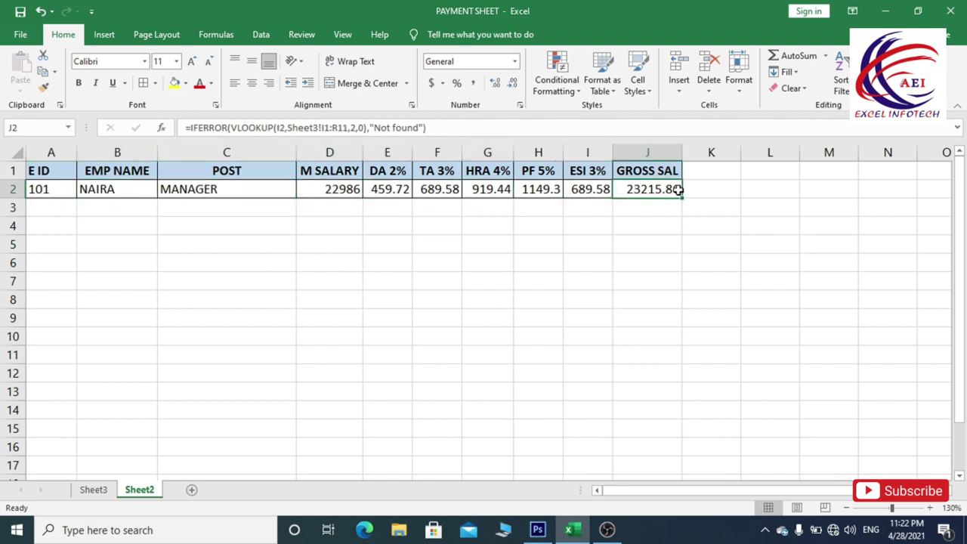
pyautogui.click(54, 192)
# Change A2 to E ID 105 and verify row 2 shows WEB DESIGNER, 18921 and 19110.21.
pyautogui.write('10')
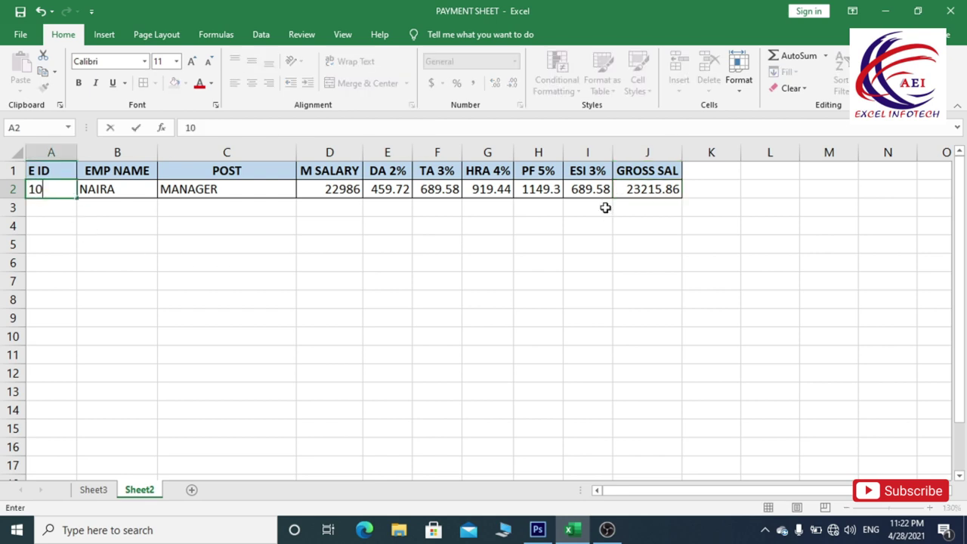
pyautogui.press('Return')
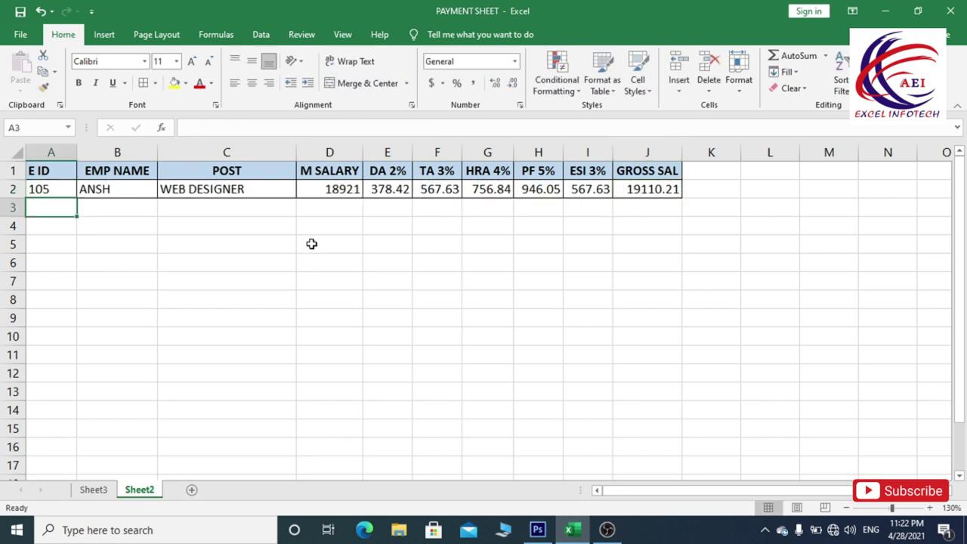
pyautogui.click(111, 187)
pyautogui.click(218, 190)
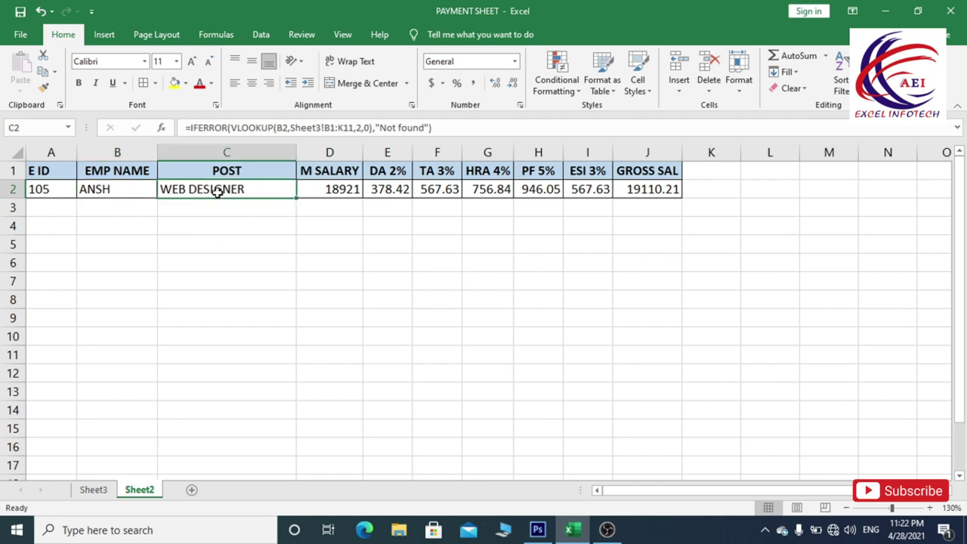
pyautogui.moveTo(327, 189); pyautogui.dragTo(669, 190)
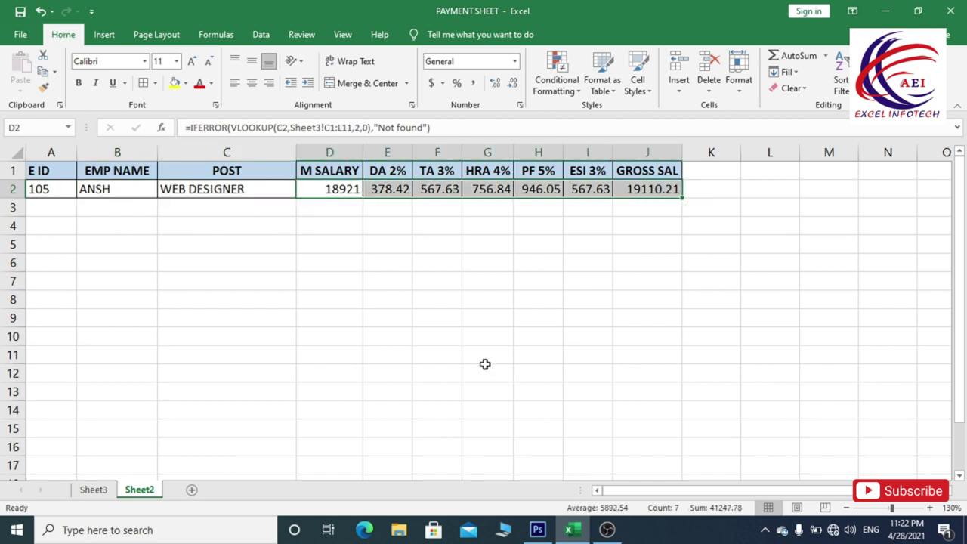
pyautogui.click(195, 336)
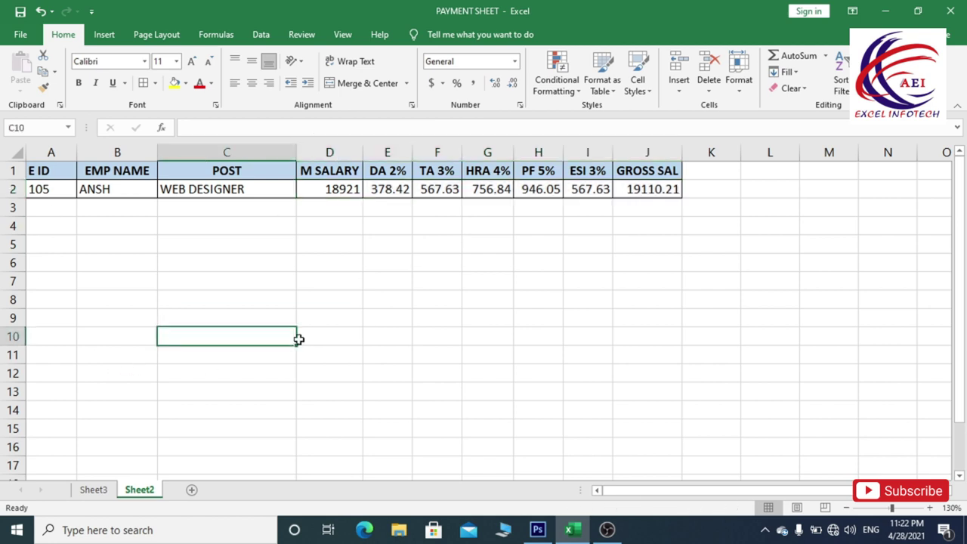